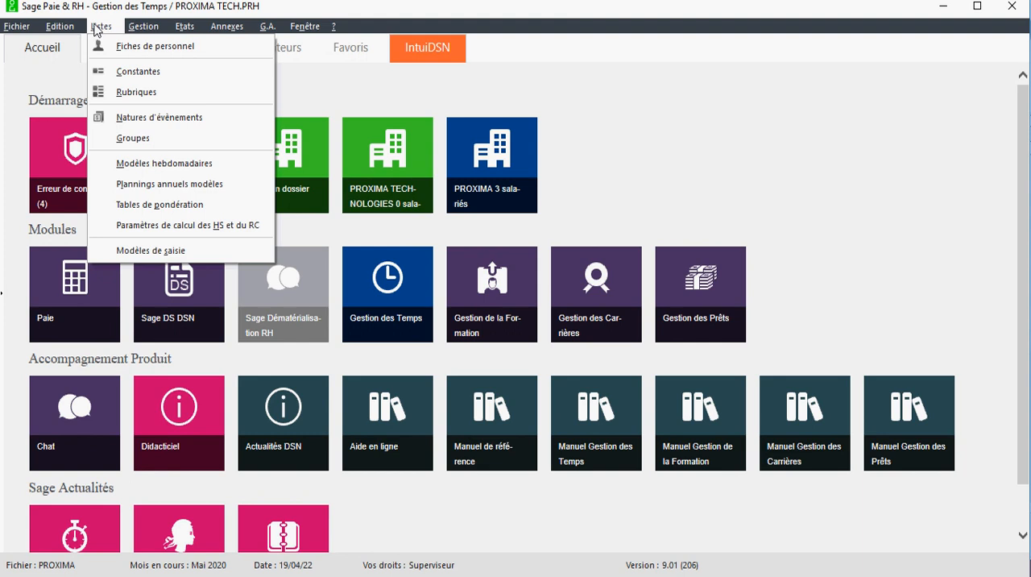
Open weekly model 0 from the list of weekly models and title it MODEL STANDARD
{"action": "left_click", "coordinate": [105, 29]}
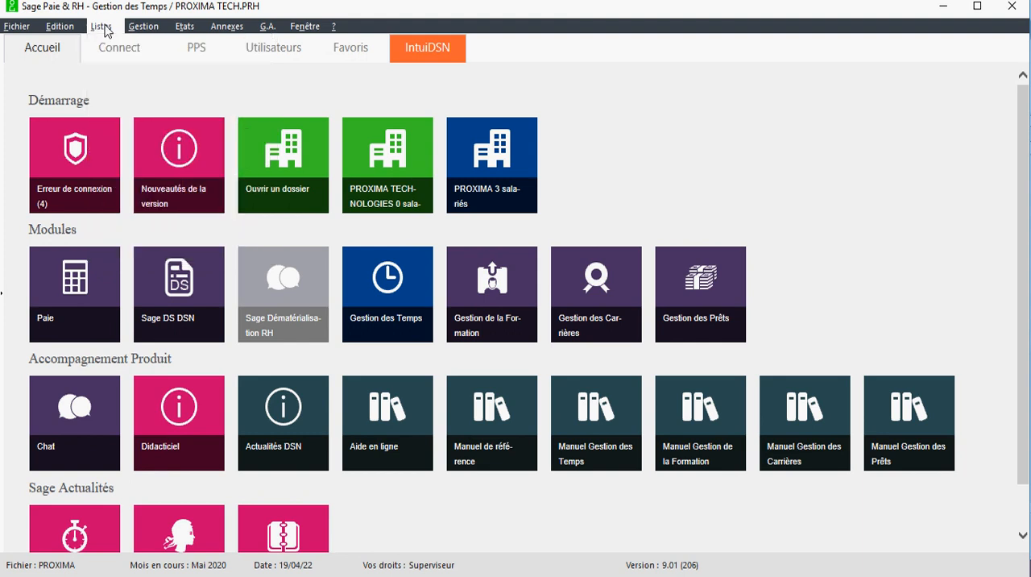
{"action": "left_click", "coordinate": [105, 29]}
{"action": "left_click", "coordinate": [179, 164]}
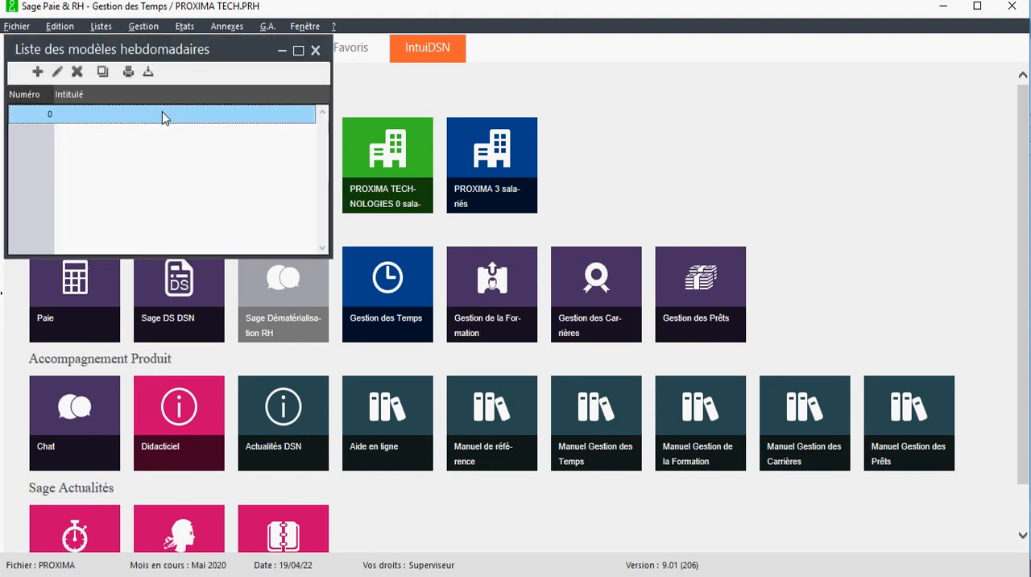
{"action": "left_click_drag", "start_coordinate": [155, 47], "coordinate": [275, 145]}
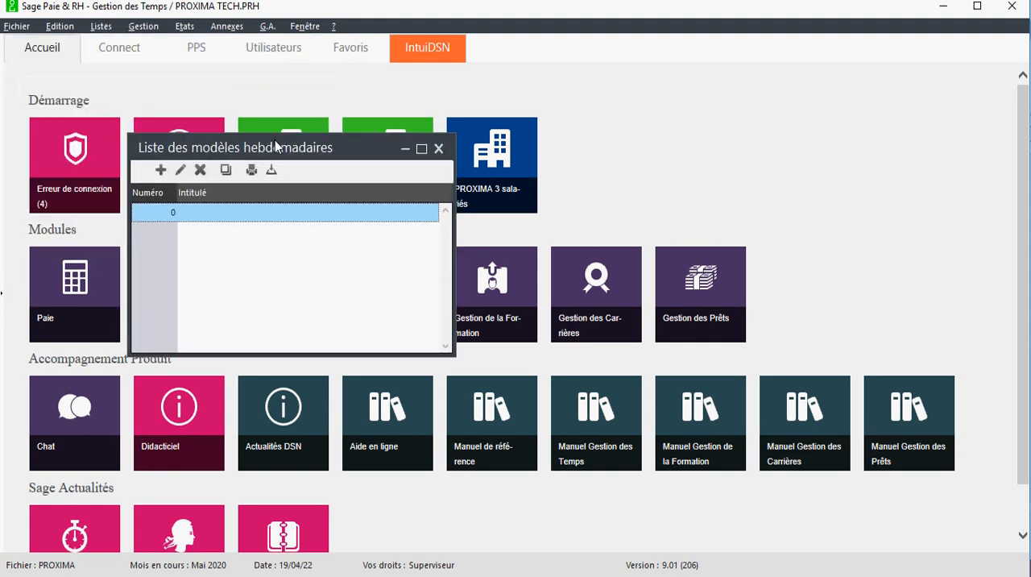
{"action": "double_click", "coordinate": [234, 213]}
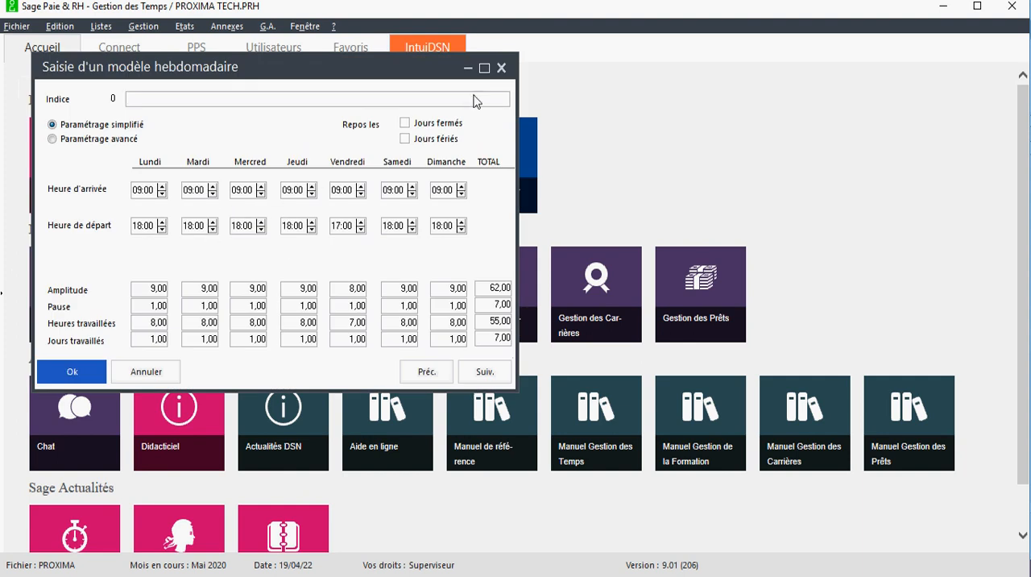
{"action": "left_click_drag", "start_coordinate": [297, 61], "coordinate": [444, 78]}
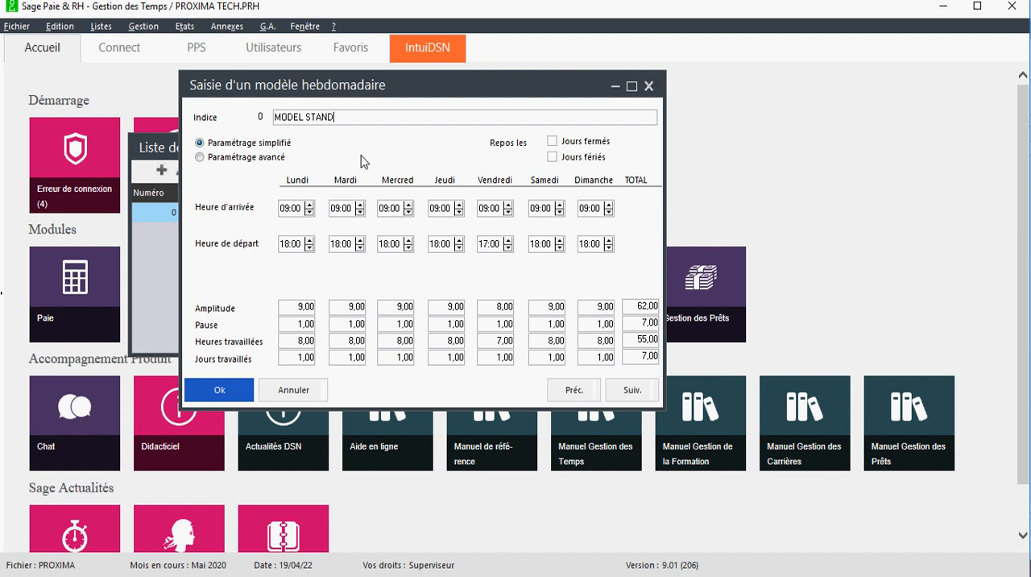
{"action": "type", "text": "D"}
Clear Saturday's arrival and departure times in the weekly model
{"action": "left_click", "coordinate": [488, 211]}
{"action": "left_click", "coordinate": [549, 208]}
{"action": "key", "text": "Delete"}
{"action": "left_click", "coordinate": [539, 244]}
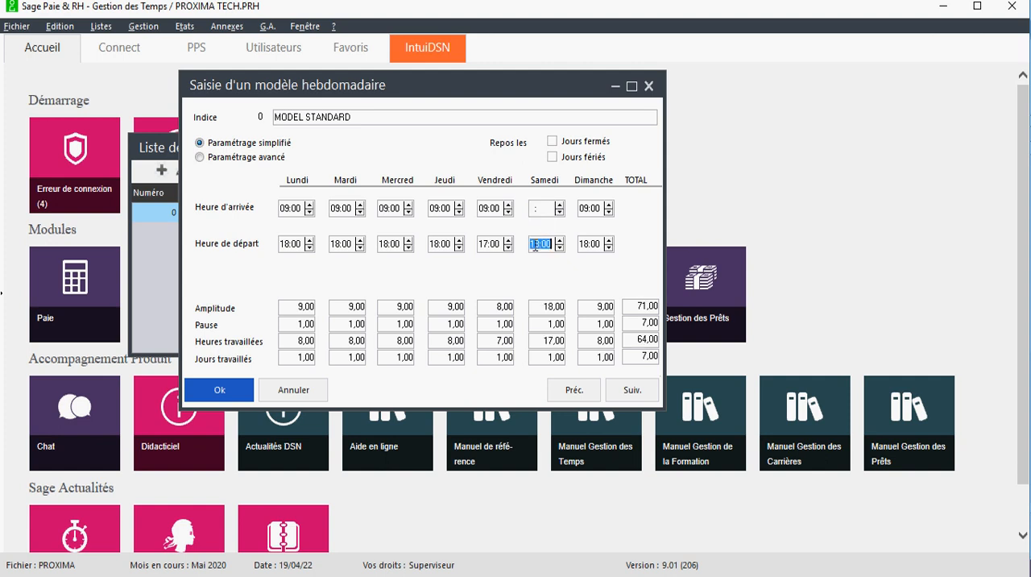
{"action": "type", "text": "00"}
{"action": "key", "text": "BackSpace"}
{"action": "key", "text": "BackSpace"}
Clear Sunday's arrival and departure times in the weekly model
{"action": "left_click", "coordinate": [589, 209]}
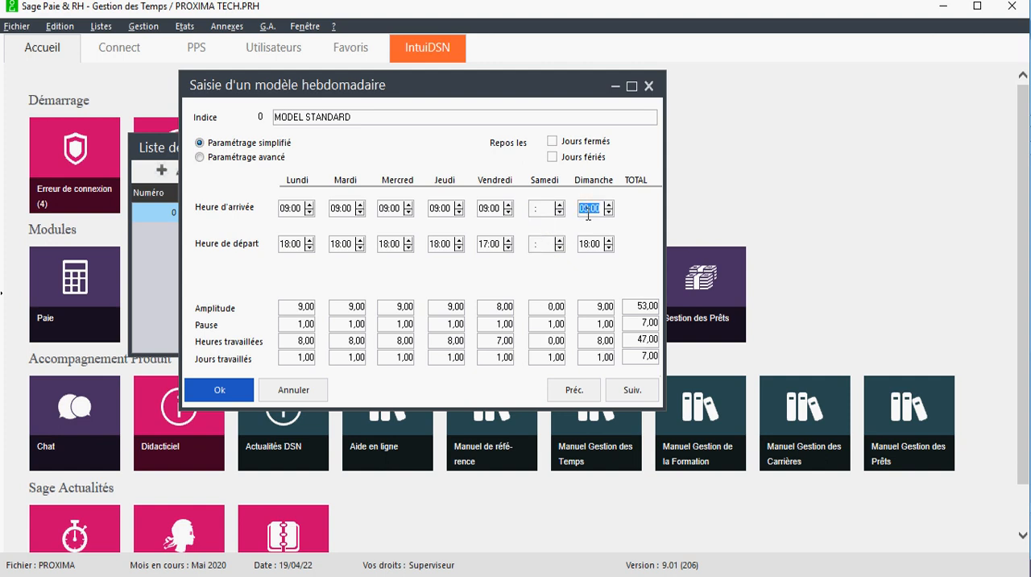
{"action": "type", "text": "00"}
{"action": "left_click", "coordinate": [587, 241]}
{"action": "type", "text": "0"}
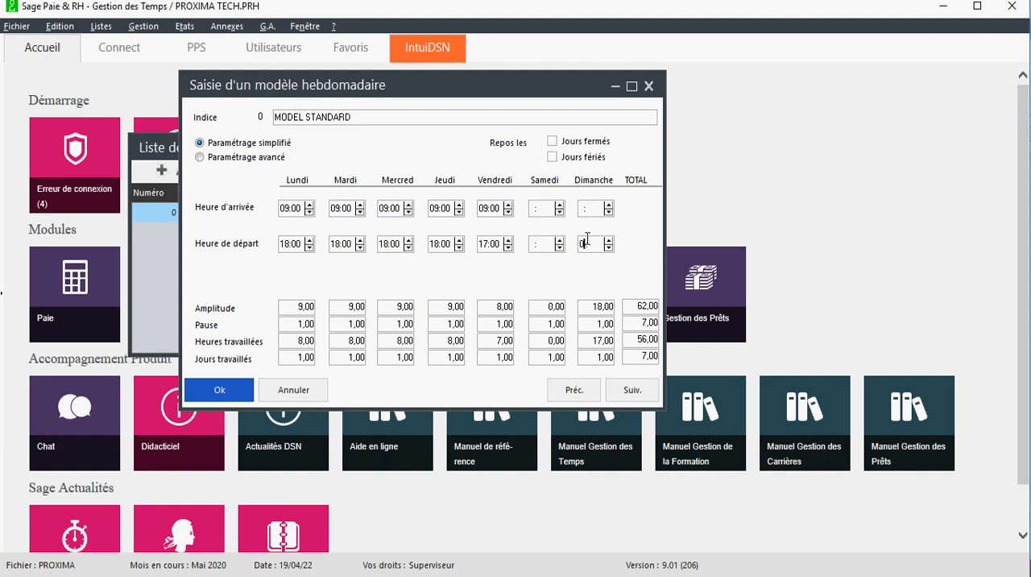
{"action": "key", "text": "BackSpace"}
{"action": "key", "text": "BackSpace"}
Set Friday's departure time to 18:00 in the weekly model
{"action": "left_click", "coordinate": [489, 325]}
{"action": "left_click", "coordinate": [497, 342]}
{"action": "left_click", "coordinate": [487, 247]}
{"action": "type", "text": "18"}
{"action": "key", "text": "Tab"}
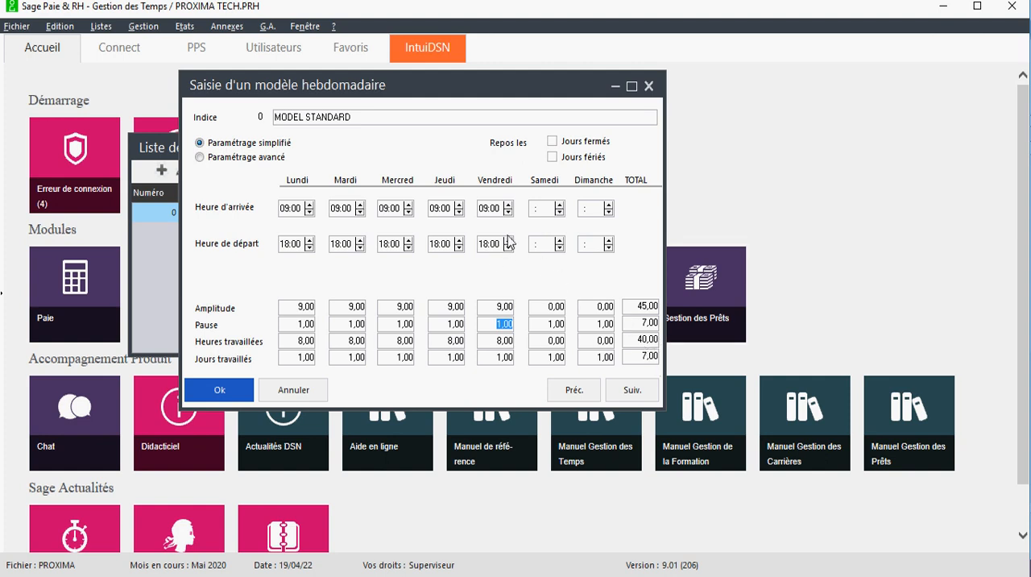
Enable rest on both closed days and public holidays, and save the weekly model
{"action": "left_click", "coordinate": [552, 142]}
{"action": "left_click", "coordinate": [552, 157]}
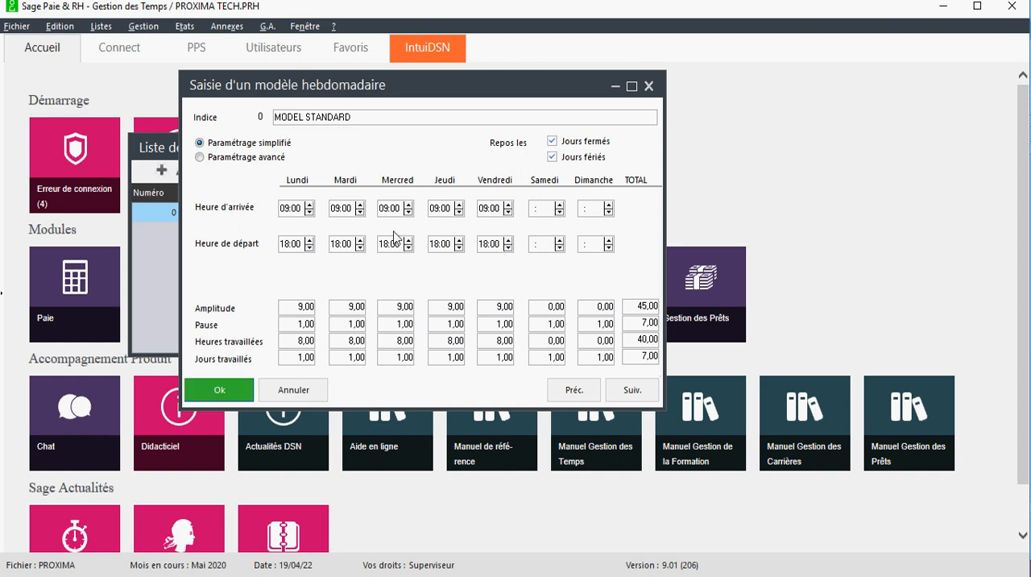
{"action": "left_click_drag", "start_coordinate": [467, 103], "coordinate": [426, 123]}
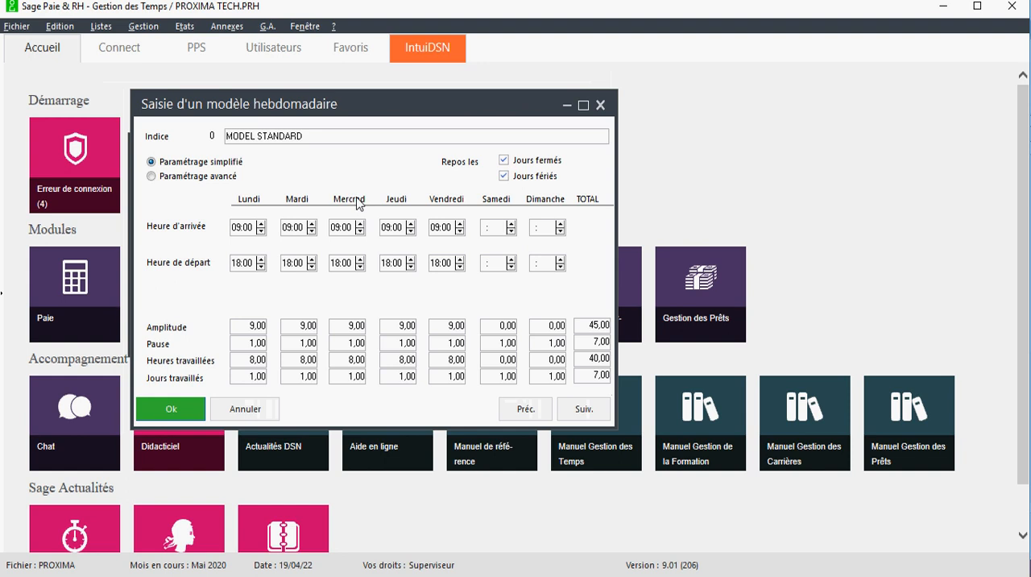
{"action": "left_click", "coordinate": [177, 414]}
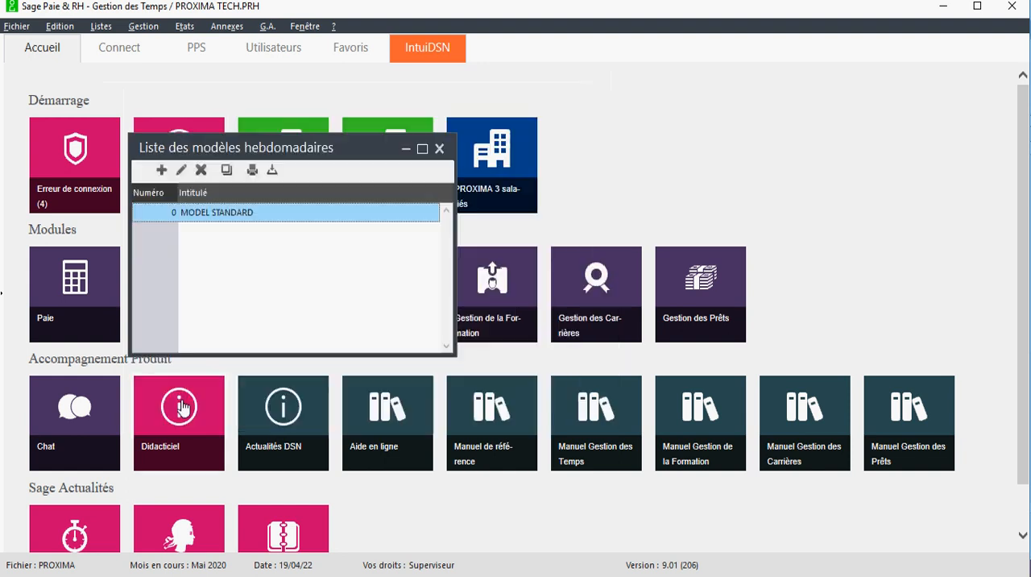
Create a model annual planning with code 0001 and title PANNNING ANNUEL STANDARD
{"action": "left_click", "coordinate": [100, 27]}
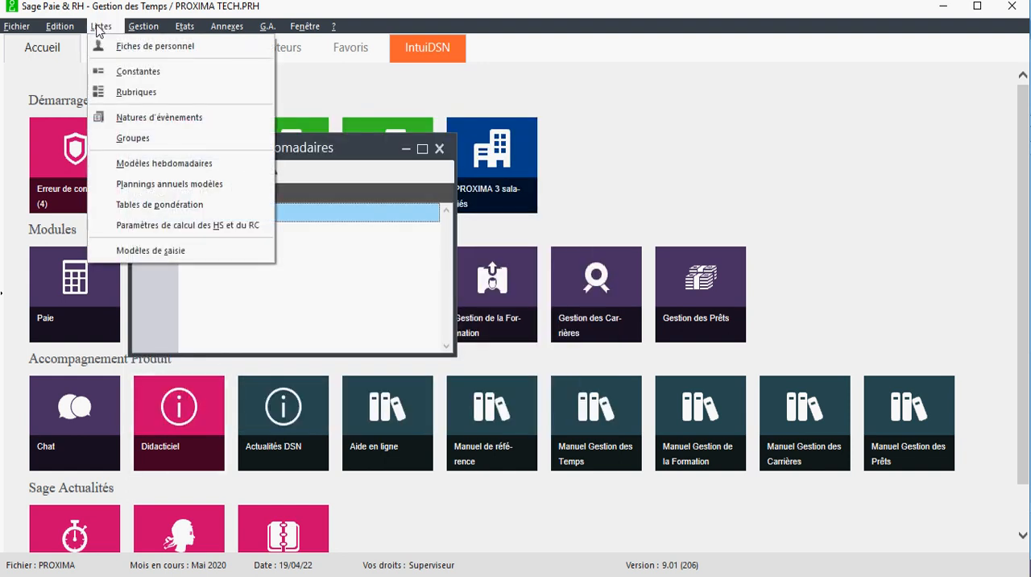
{"action": "left_click", "coordinate": [161, 191]}
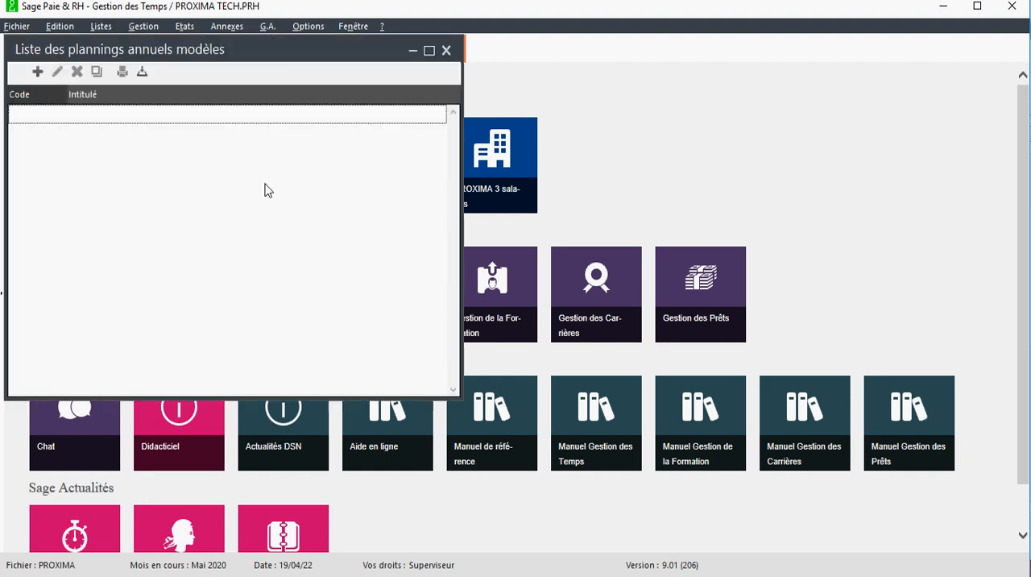
{"action": "left_click_drag", "start_coordinate": [196, 55], "coordinate": [427, 83]}
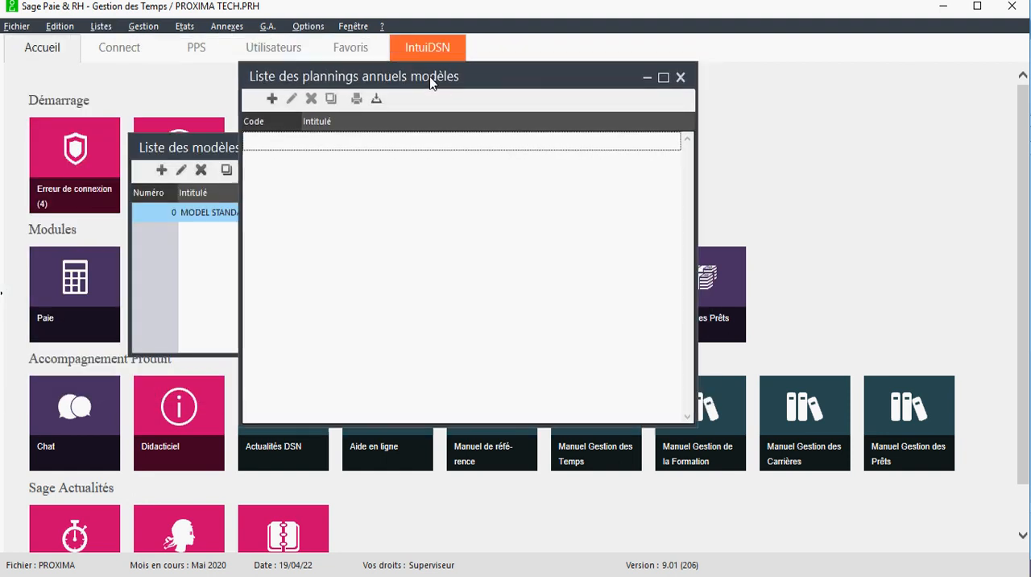
{"action": "left_click", "coordinate": [273, 100]}
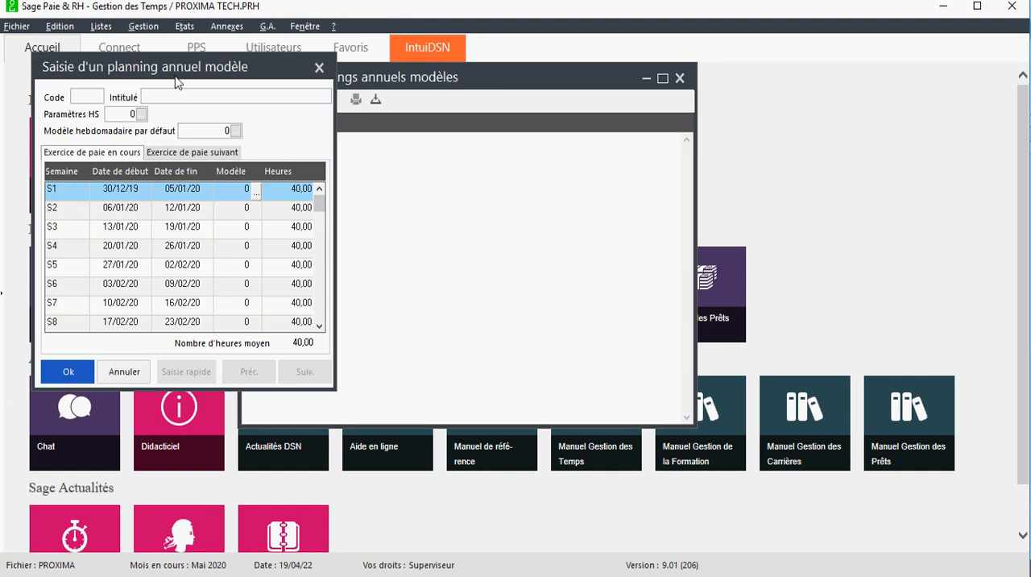
{"action": "left_click_drag", "start_coordinate": [162, 71], "coordinate": [410, 100]}
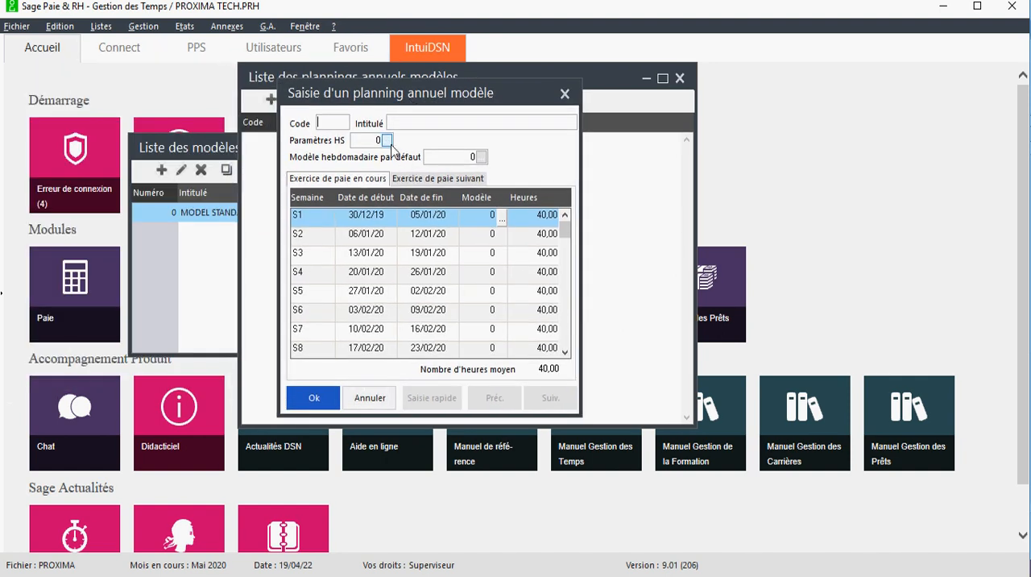
{"action": "double_click", "coordinate": [334, 122]}
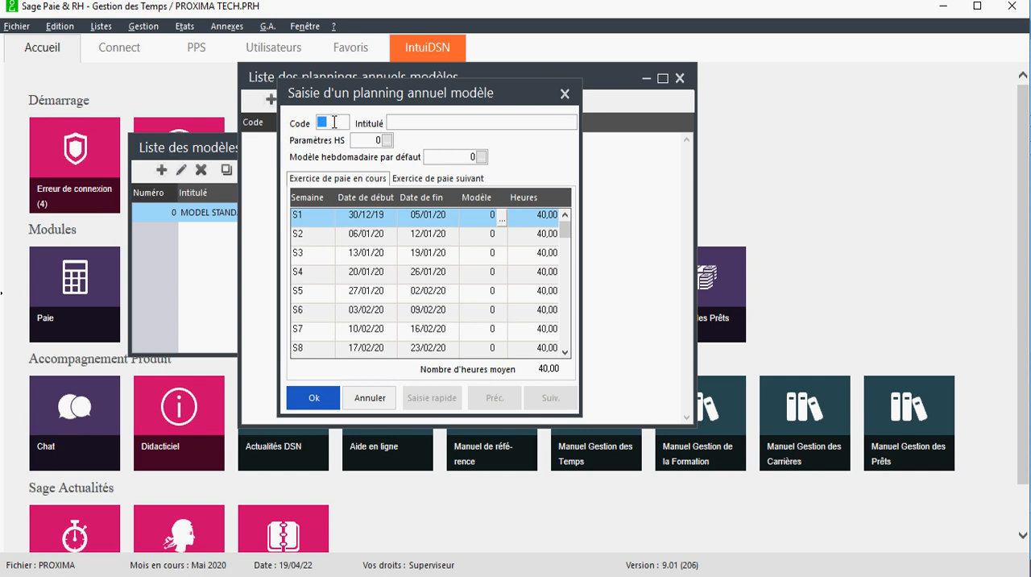
{"action": "key", "text": "Tab"}
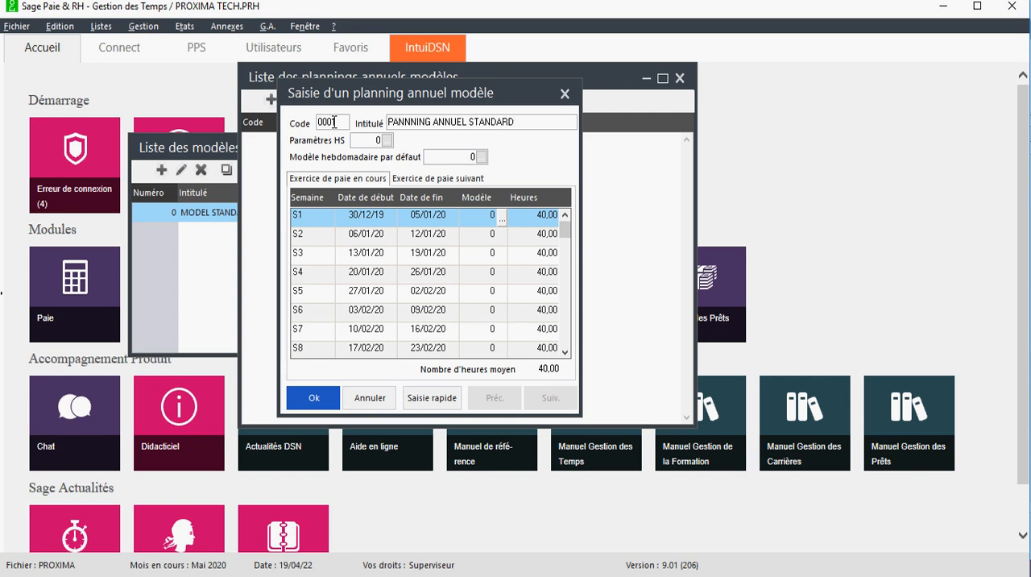
Assign Paramètres HS Société as the overtime parameters and MODEL STANDARD as the default weekly model of the annual planning
{"action": "left_click", "coordinate": [388, 140]}
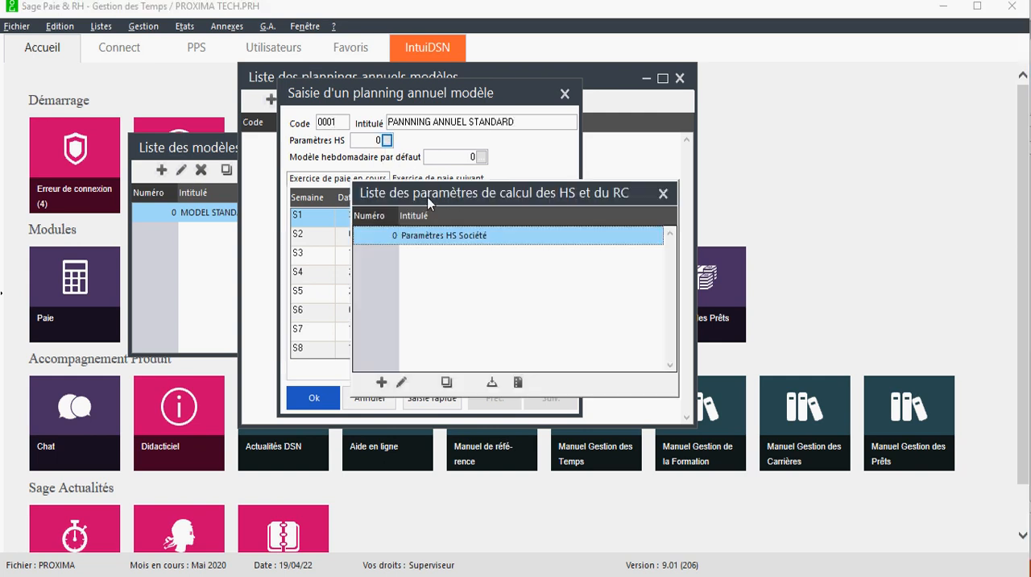
{"action": "double_click", "coordinate": [465, 239]}
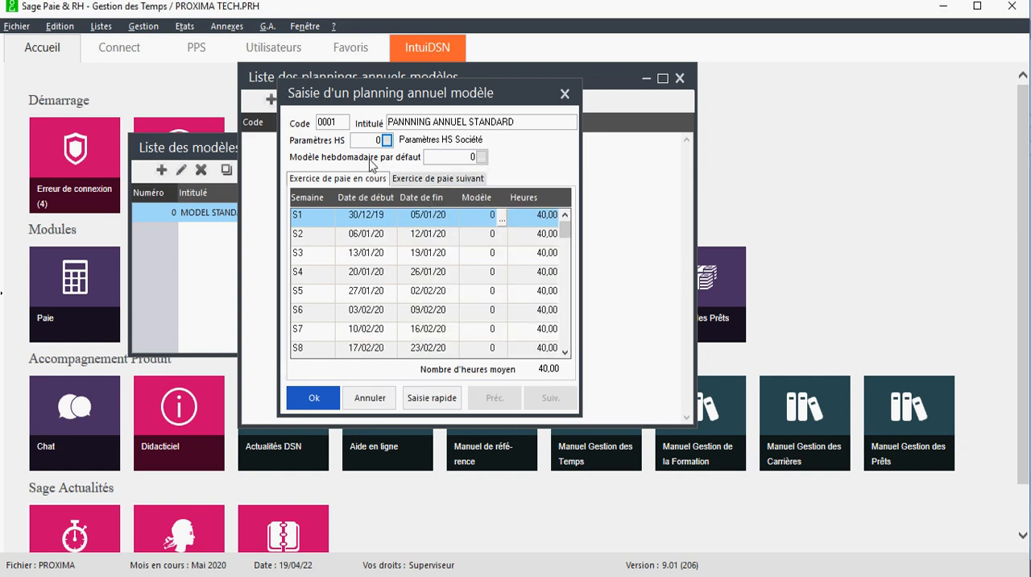
{"action": "left_click", "coordinate": [481, 158]}
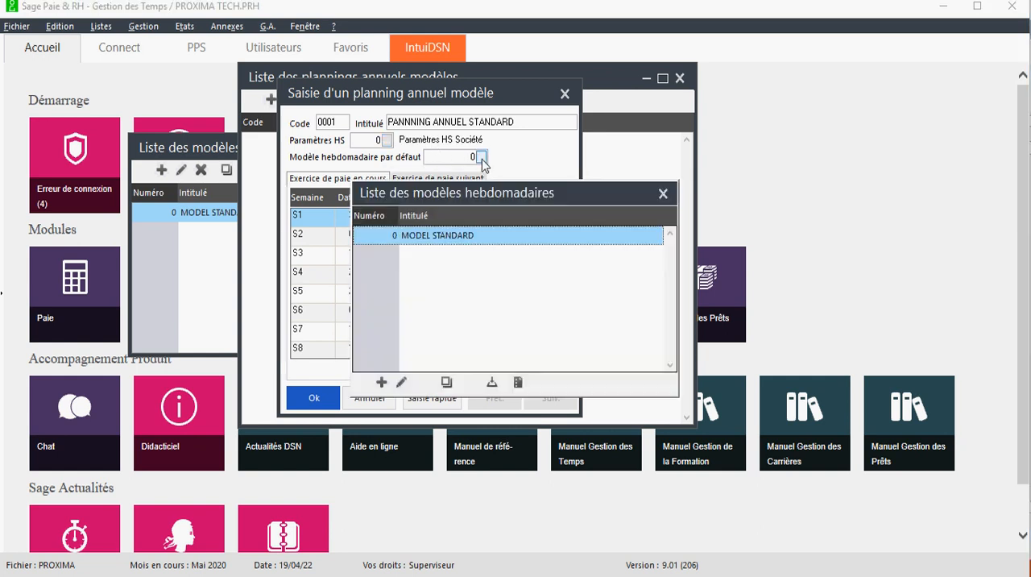
{"action": "double_click", "coordinate": [453, 228]}
{"action": "left_click_drag", "start_coordinate": [564, 230], "coordinate": [546, 215]}
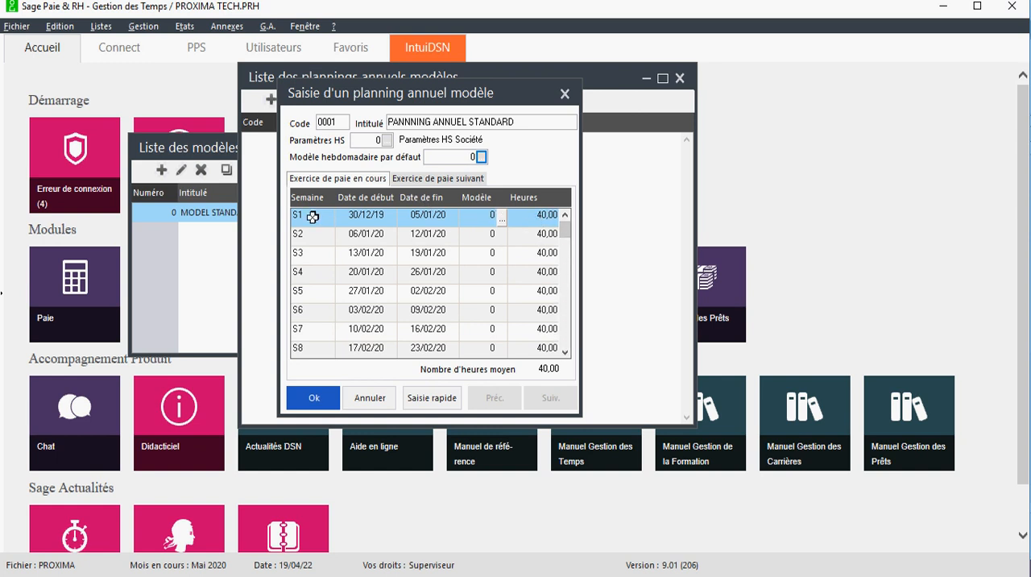
Check the planning's weeks for the current and following payroll years, and save it, closing both model lists
{"action": "left_click", "coordinate": [303, 215]}
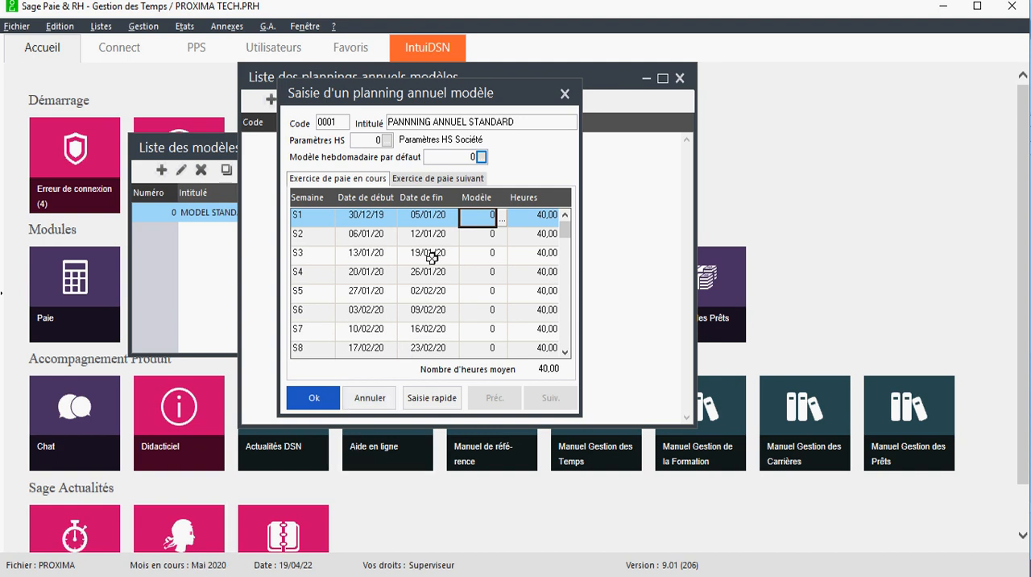
{"action": "left_click", "coordinate": [307, 235]}
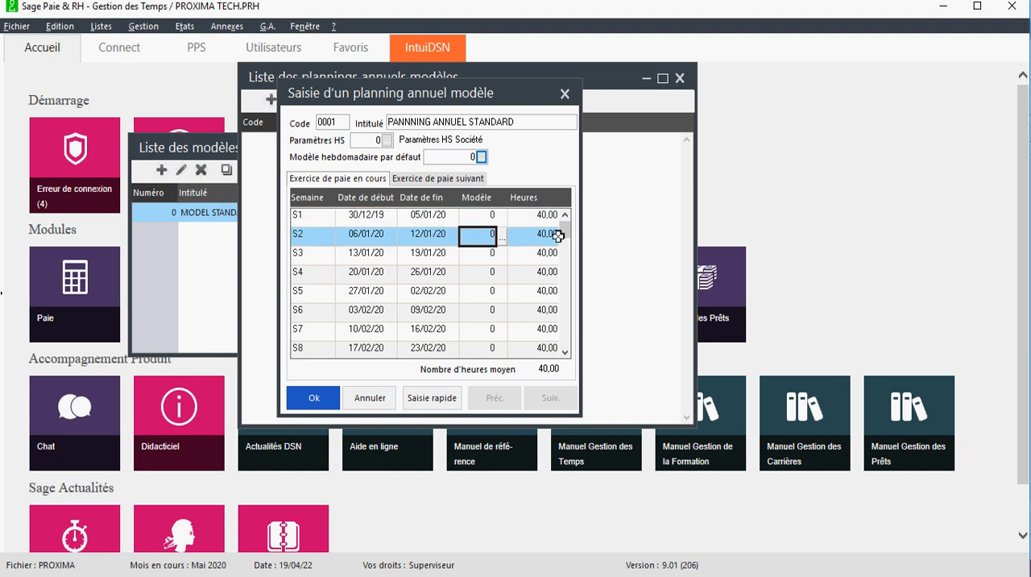
{"action": "left_click_drag", "start_coordinate": [566, 234], "coordinate": [566, 341]}
{"action": "left_click", "coordinate": [458, 178]}
{"action": "left_click", "coordinate": [319, 400]}
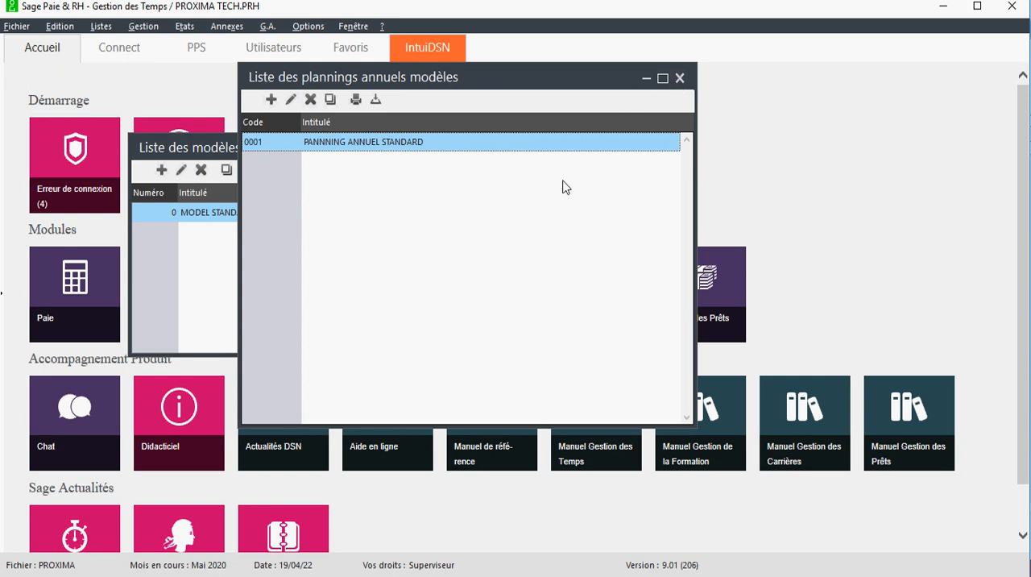
{"action": "left_click", "coordinate": [679, 81]}
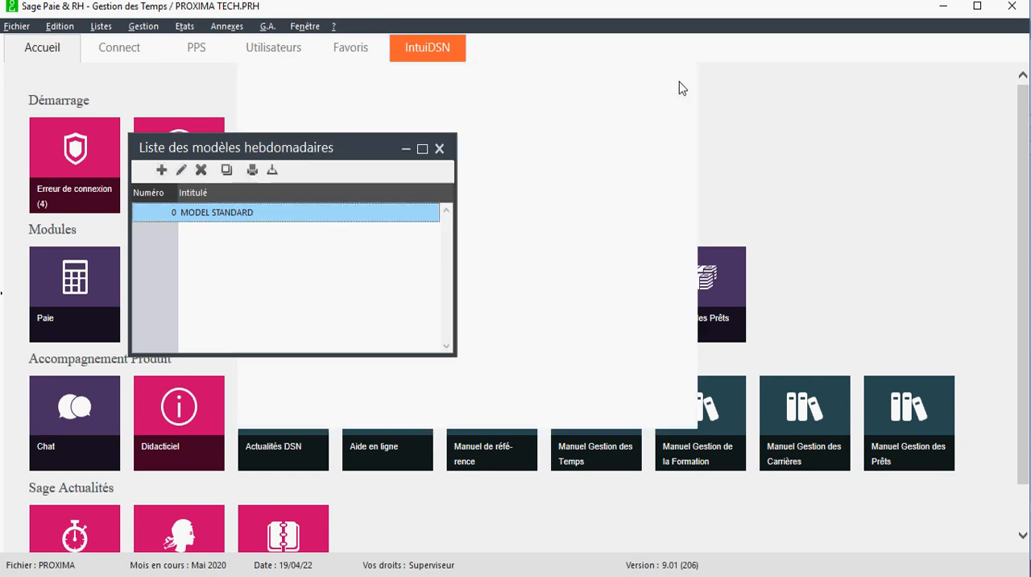
{"action": "left_click", "coordinate": [440, 150]}
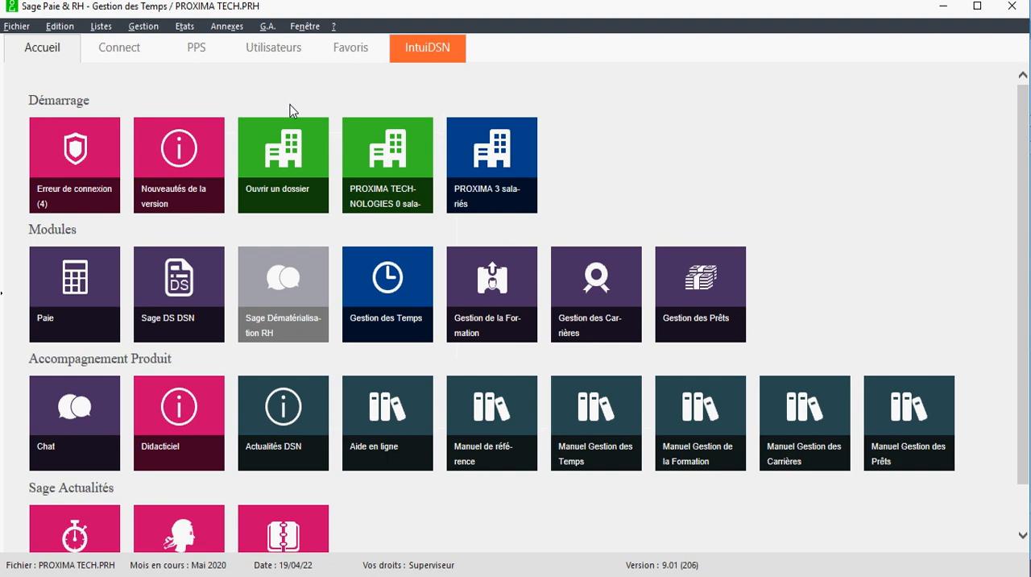
Open the time sheet (Feuille de temps) of the first employee in the personnel list
{"action": "left_click", "coordinate": [144, 26]}
{"action": "mouse_move", "coordinate": [100, 26]}
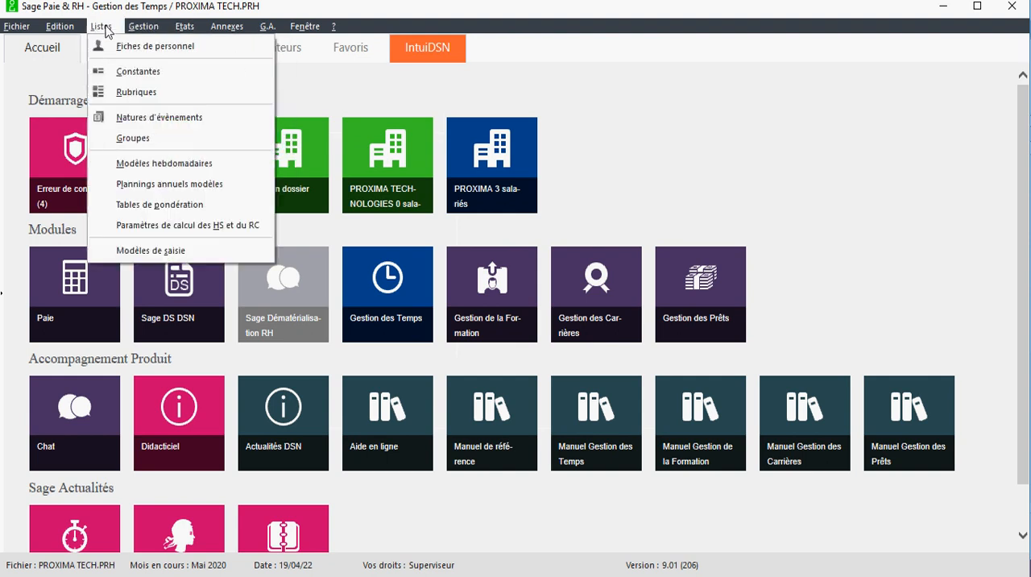
{"action": "left_click", "coordinate": [121, 46]}
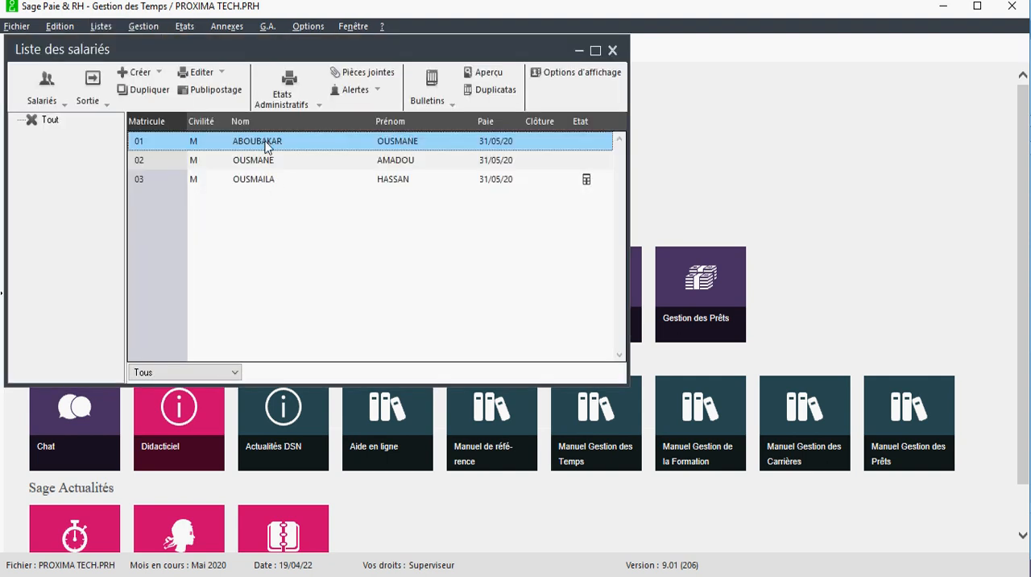
{"action": "right_click", "coordinate": [266, 145]}
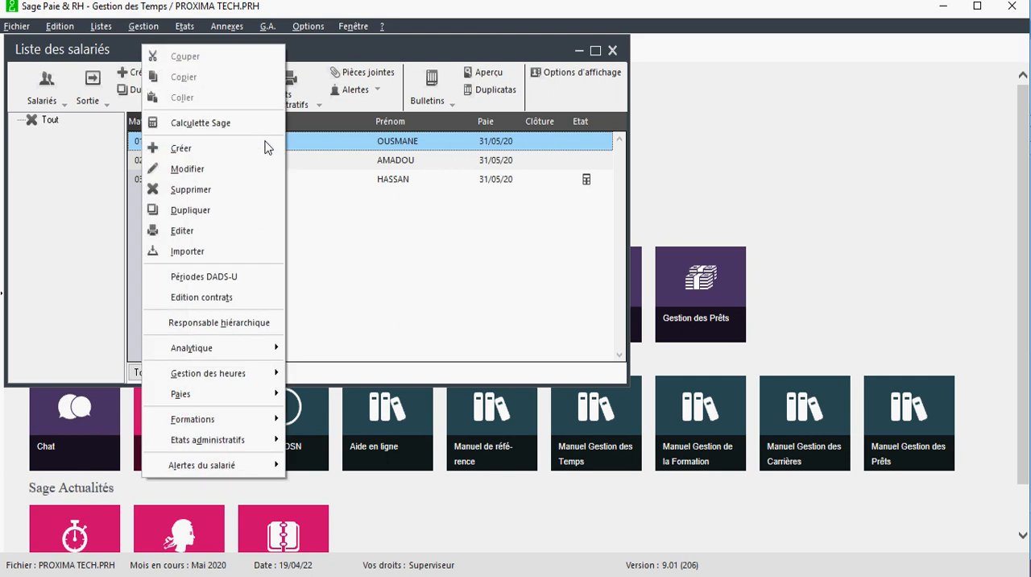
{"action": "mouse_move", "coordinate": [233, 388]}
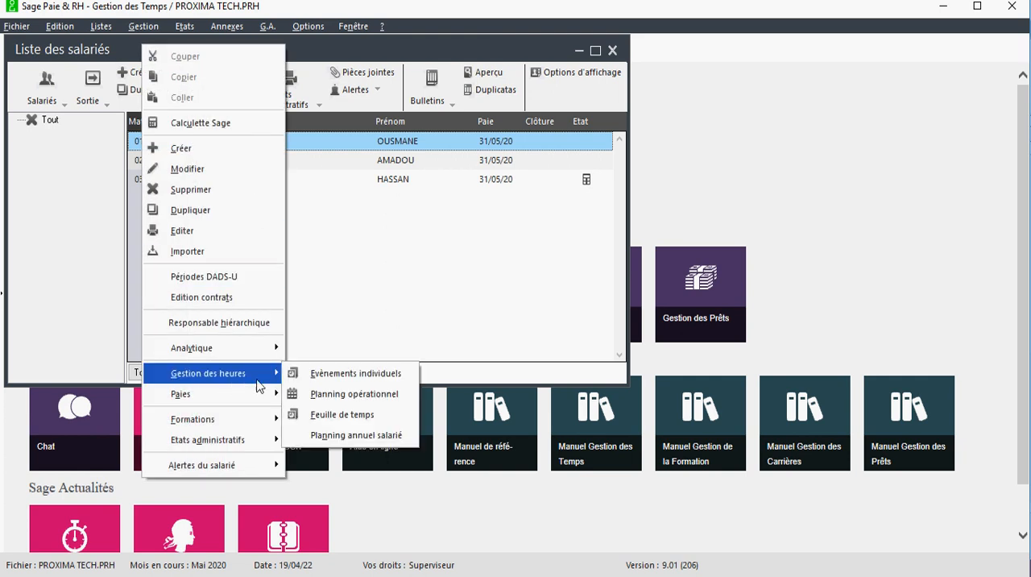
{"action": "left_click", "coordinate": [331, 414]}
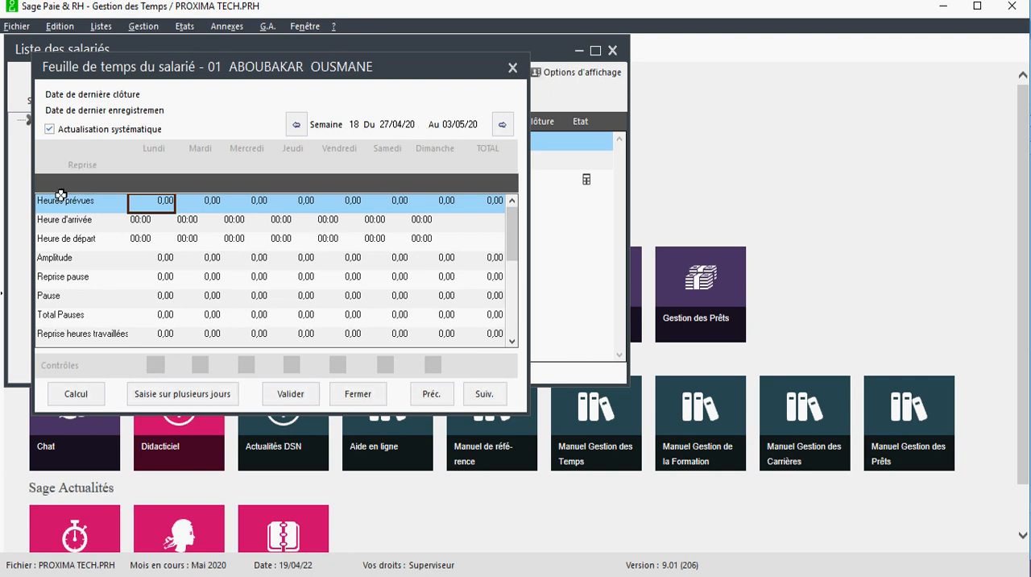
Browse the employee's time sheet forward through the weeks after week 18, and close it along with the employee list
{"action": "left_click", "coordinate": [131, 239]}
{"action": "left_click", "coordinate": [171, 297]}
{"action": "left_click", "coordinate": [504, 122]}
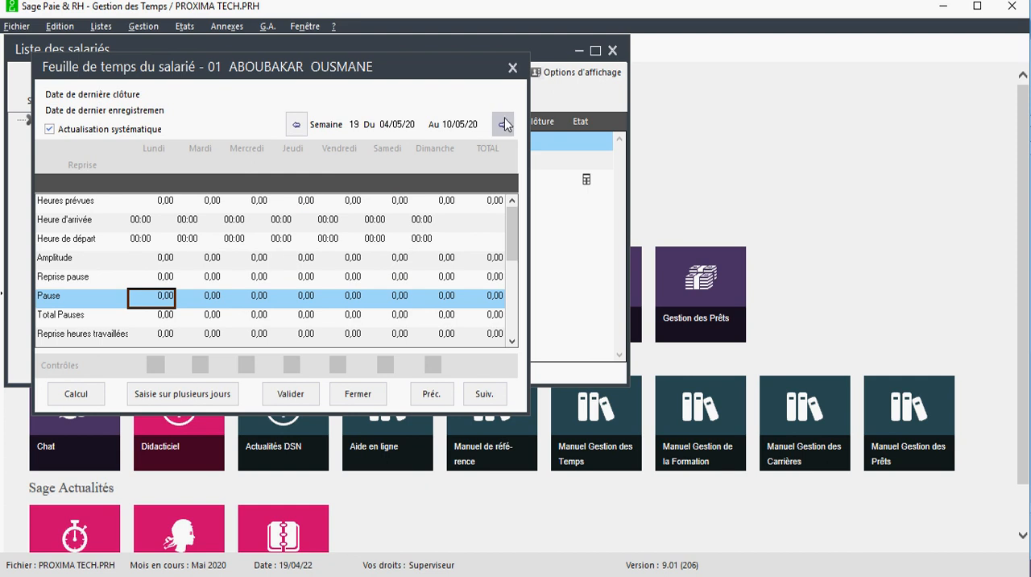
{"action": "left_click", "coordinate": [503, 122]}
{"action": "left_click", "coordinate": [504, 123]}
{"action": "left_click", "coordinate": [503, 123]}
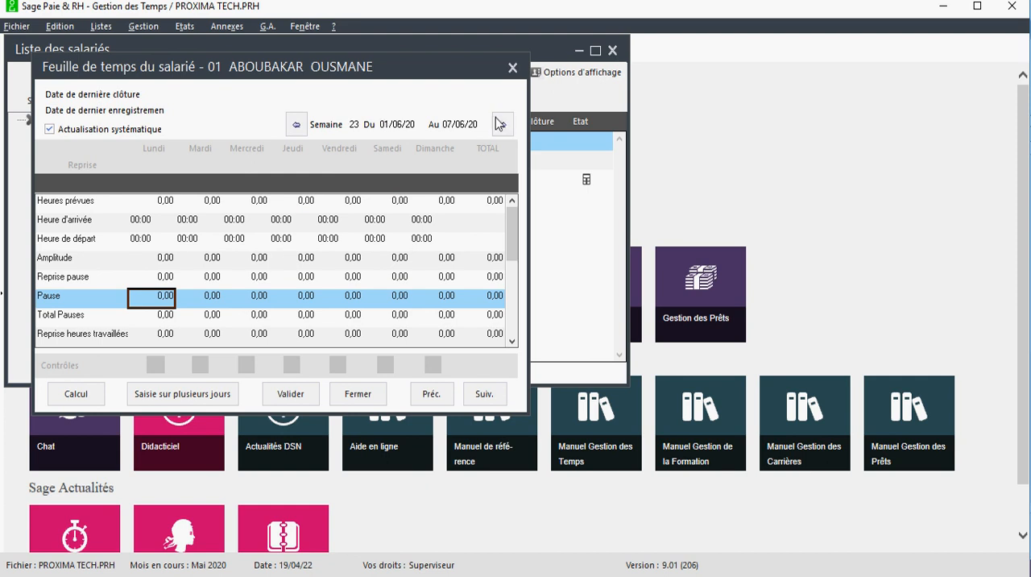
{"action": "left_click", "coordinate": [514, 68]}
{"action": "left_click", "coordinate": [612, 50]}
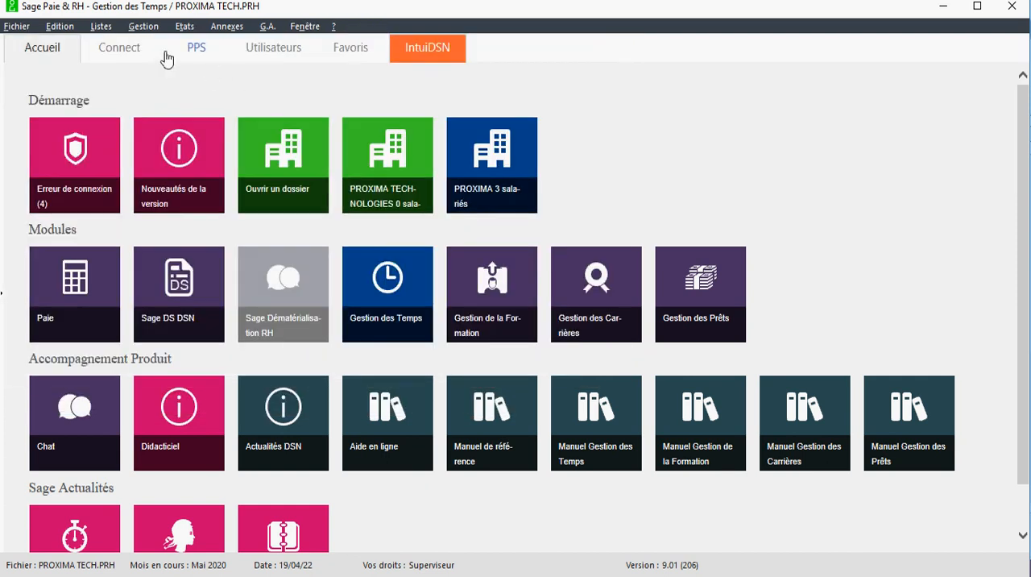
Open Génération des heures, choose a date-to-date period (De date à date) and set its start date to 01/01/20
{"action": "left_click", "coordinate": [149, 29]}
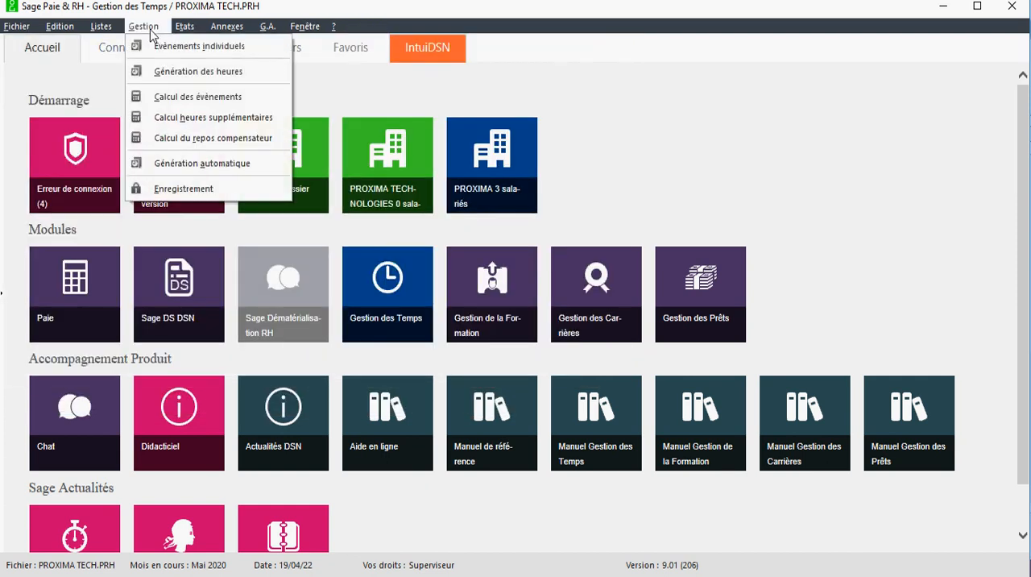
{"action": "left_click", "coordinate": [187, 73]}
{"action": "left_click_drag", "start_coordinate": [466, 171], "coordinate": [362, 160]}
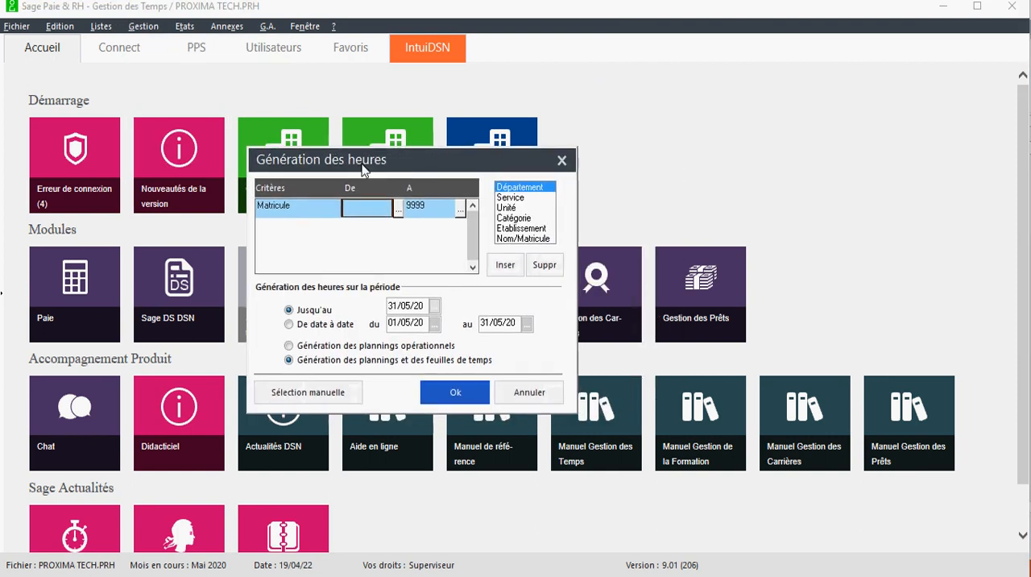
{"action": "left_click", "coordinate": [398, 206]}
{"action": "key", "text": "Escape"}
{"action": "left_click", "coordinate": [289, 325]}
{"action": "left_click", "coordinate": [435, 324]}
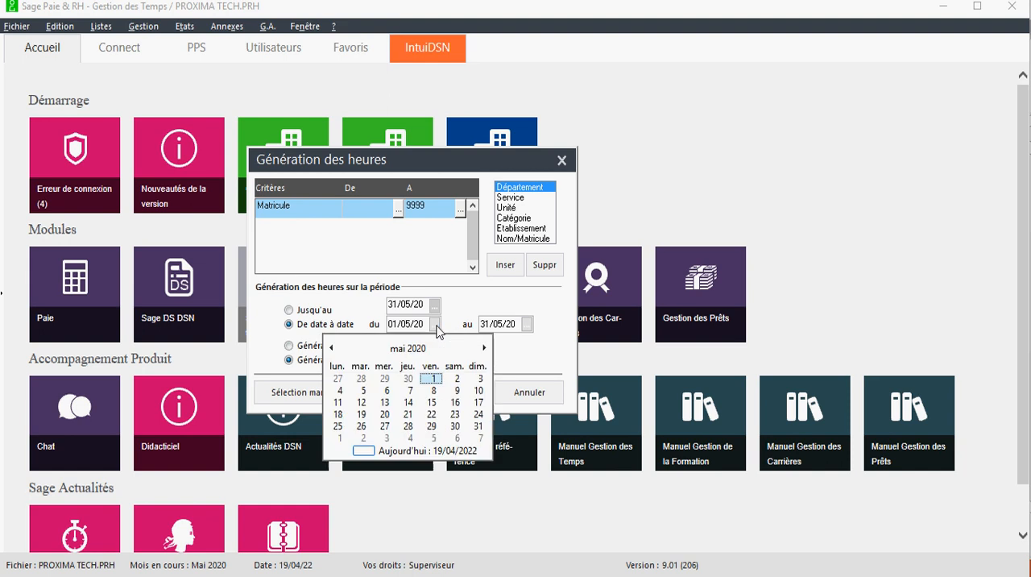
{"action": "left_click", "coordinate": [408, 348]}
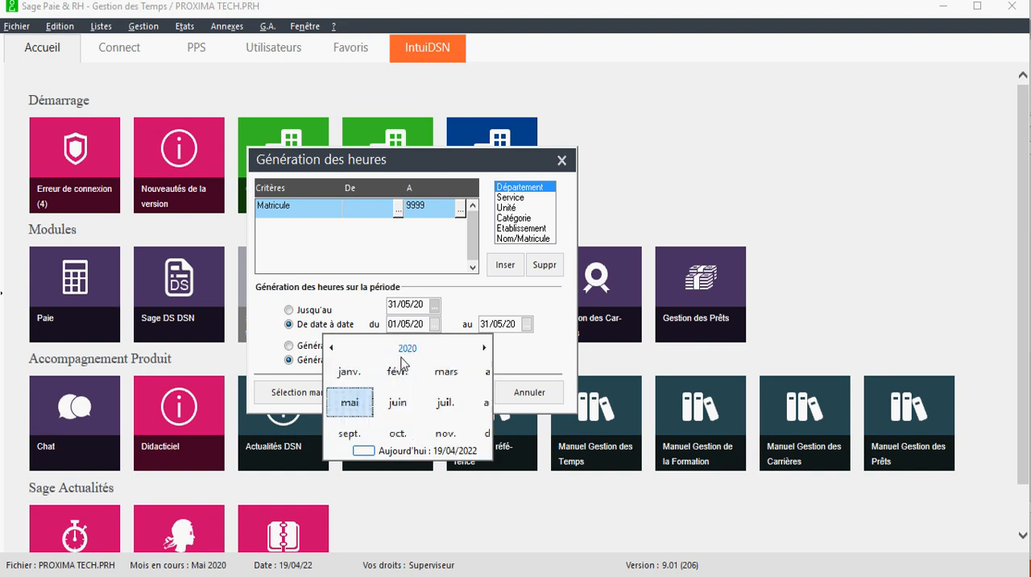
{"action": "left_click", "coordinate": [344, 378]}
{"action": "left_click", "coordinate": [385, 379]}
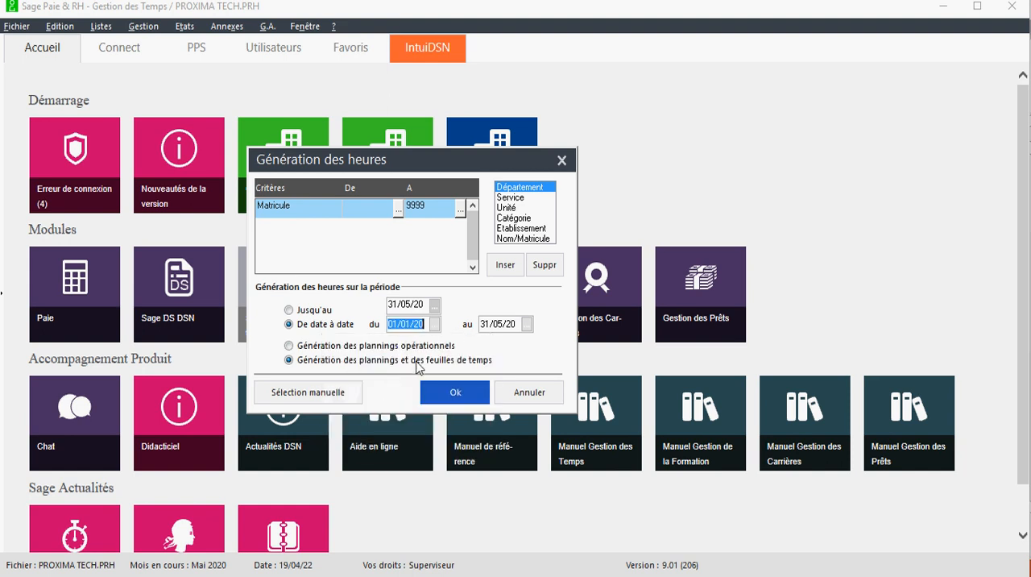
Set the end date of the hours generation period to 31/12/22
{"action": "left_click", "coordinate": [527, 323]}
{"action": "left_click", "coordinate": [514, 347]}
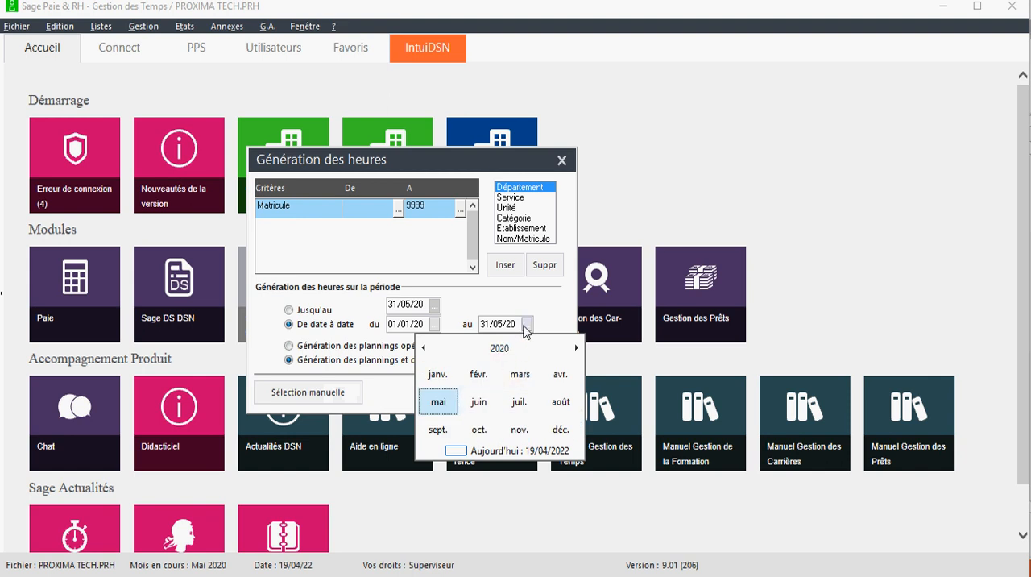
{"action": "left_click", "coordinate": [501, 349]}
{"action": "left_click", "coordinate": [560, 373]}
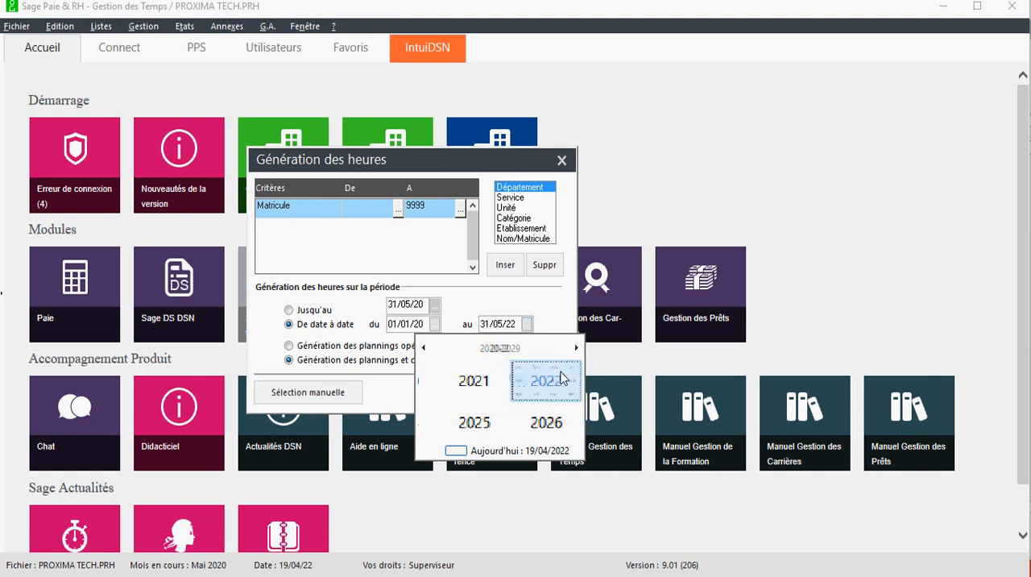
{"action": "left_click", "coordinate": [560, 428]}
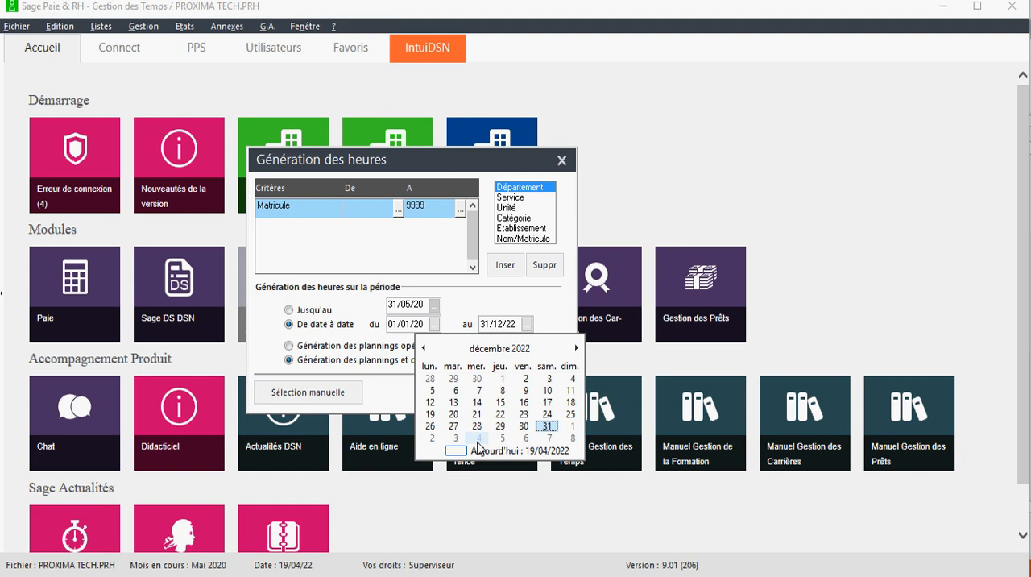
{"action": "left_click", "coordinate": [547, 425]}
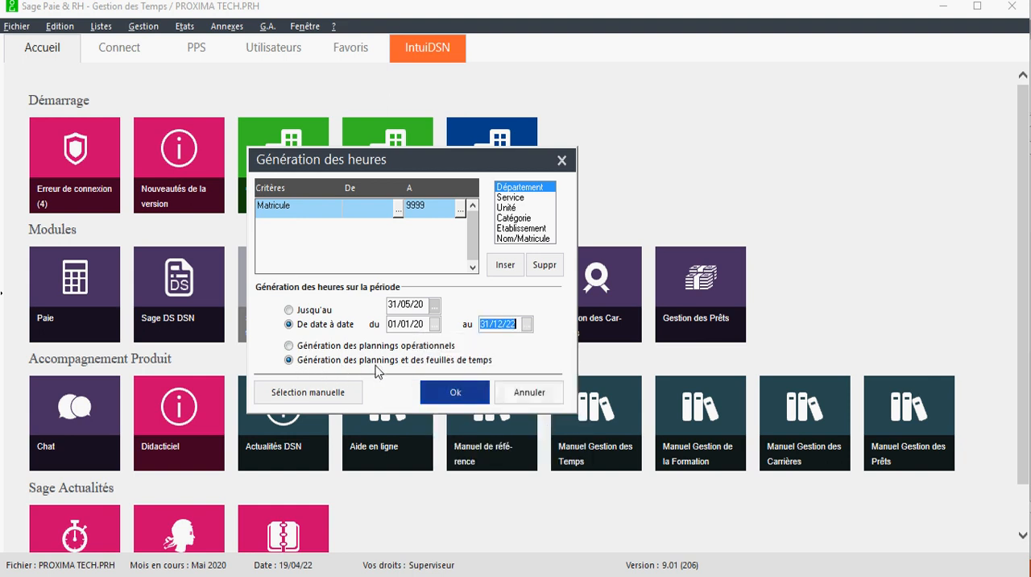
Try to generate the plannings and time sheets, cancel the generation at the confirmation and close Génération des heures
{"action": "left_click", "coordinate": [290, 364]}
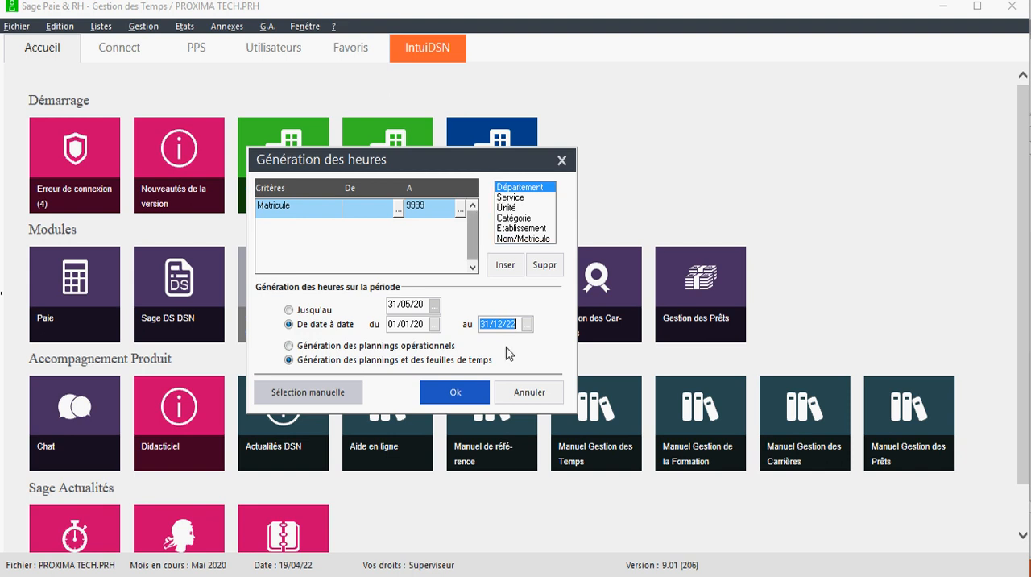
{"action": "left_click", "coordinate": [472, 401]}
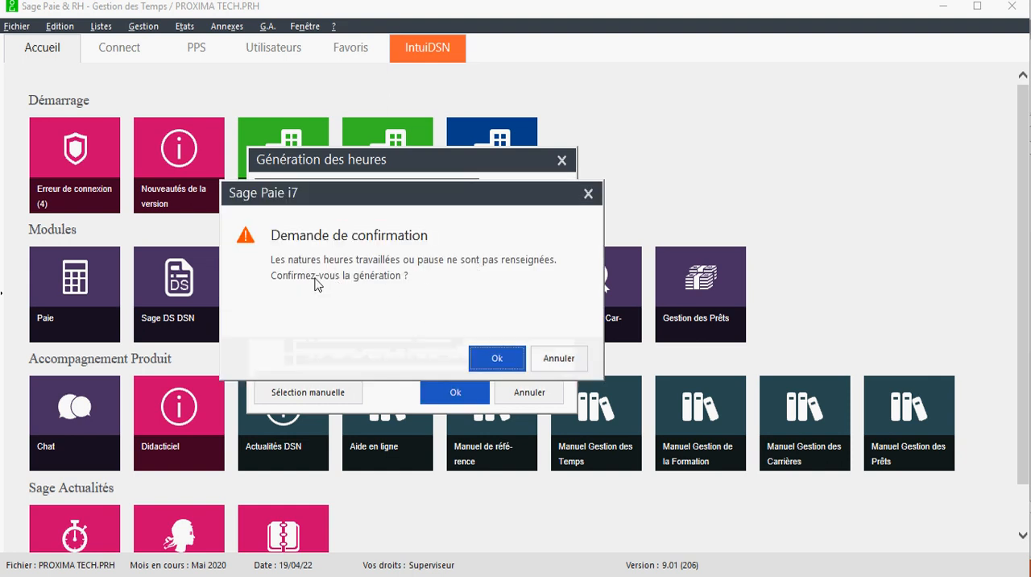
{"action": "left_click", "coordinate": [551, 361]}
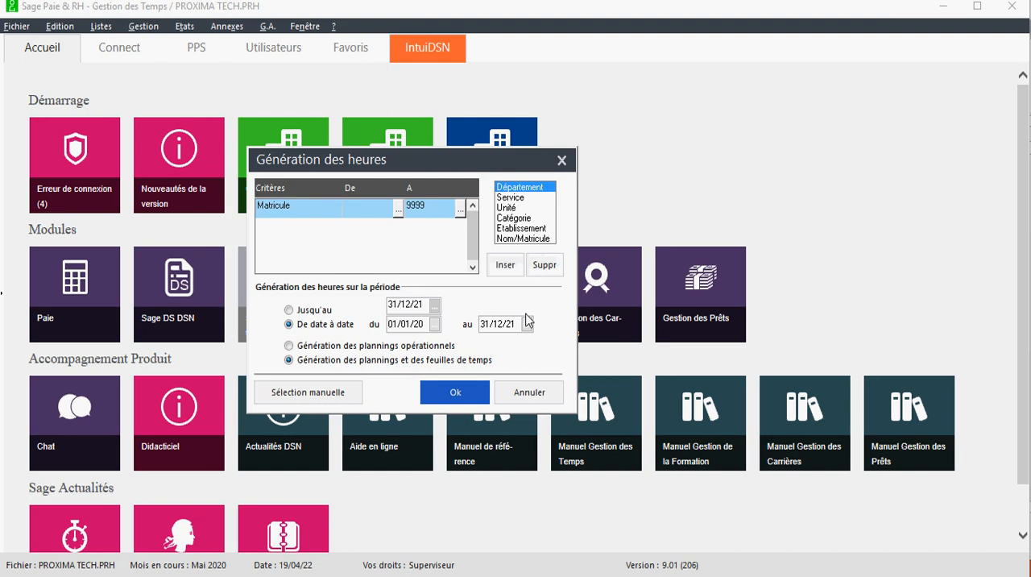
{"action": "left_click", "coordinate": [561, 162]}
Open the input of the general parameters (Paramètres généraux) and show the Natures settings
{"action": "left_click", "coordinate": [19, 26]}
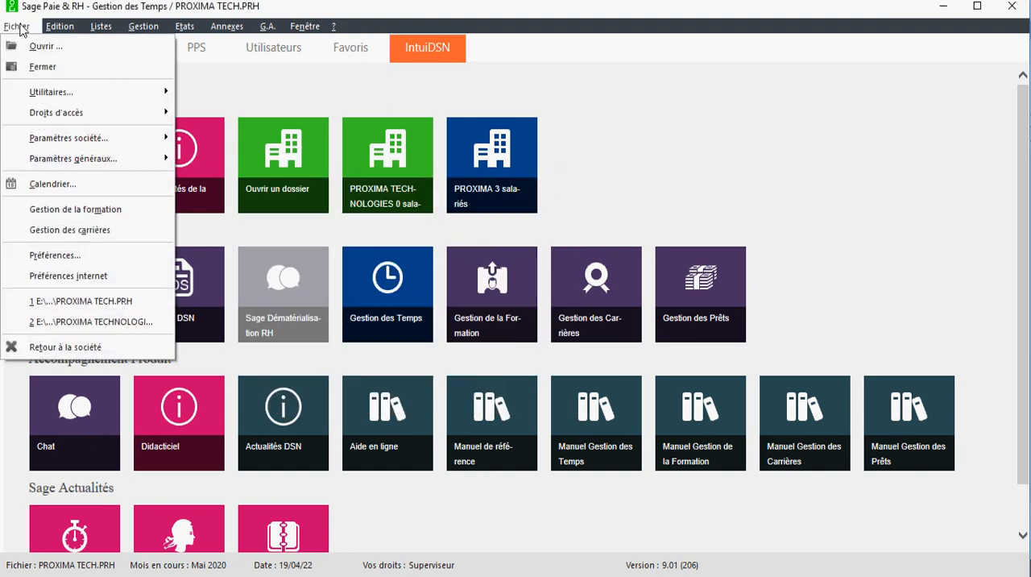
{"action": "mouse_move", "coordinate": [65, 144]}
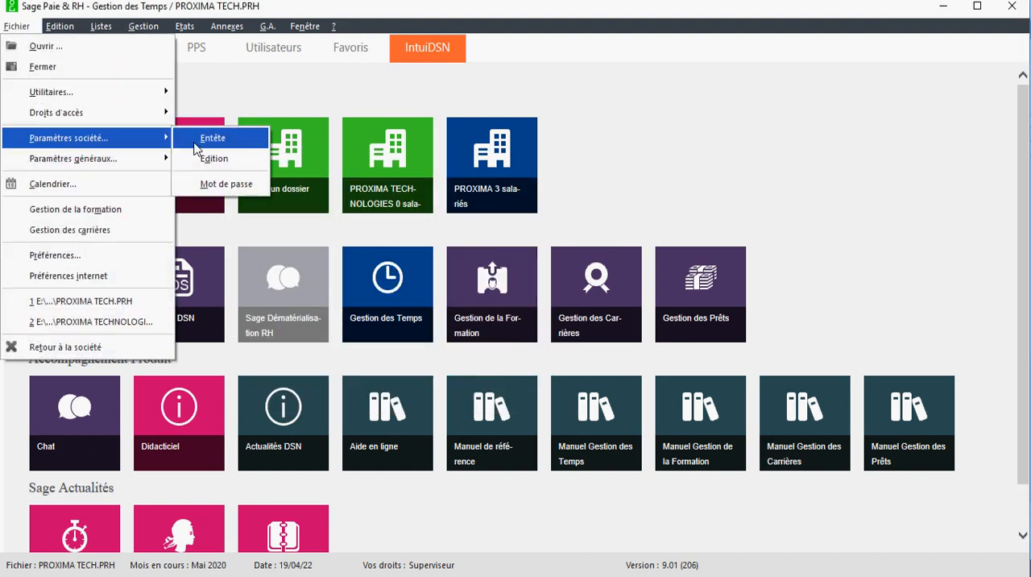
{"action": "mouse_move", "coordinate": [125, 164]}
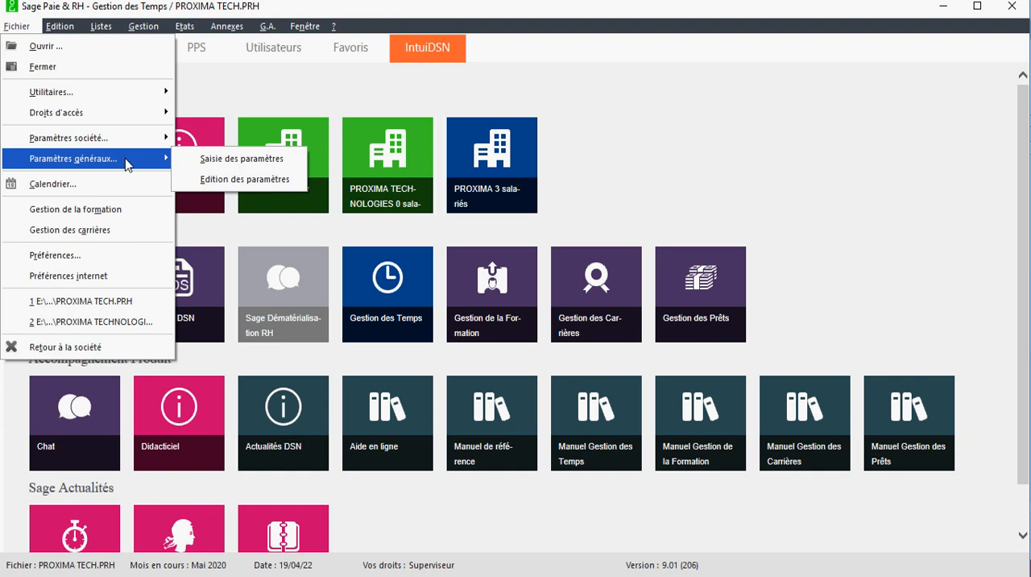
{"action": "left_click", "coordinate": [229, 165]}
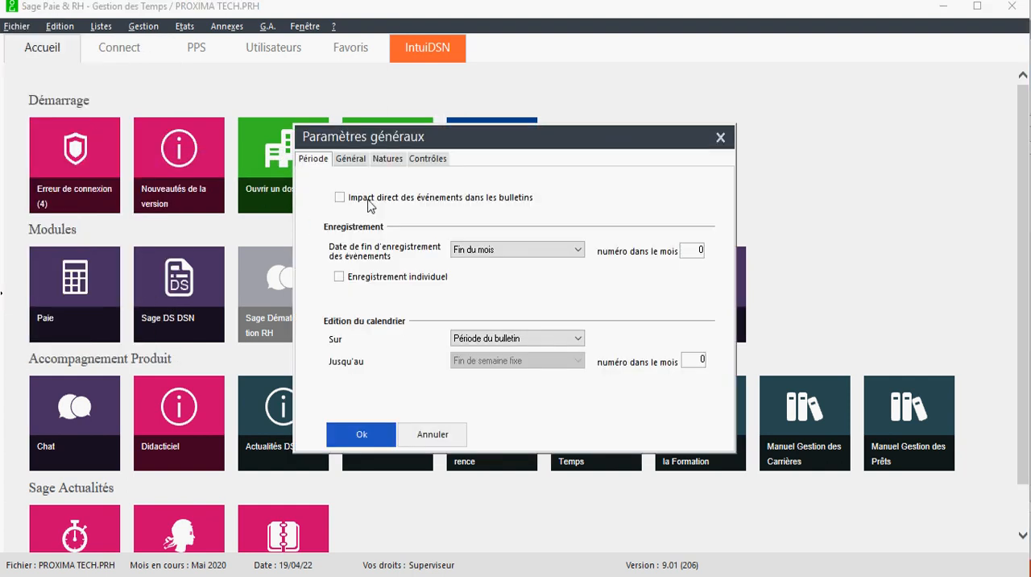
{"action": "left_click", "coordinate": [388, 159]}
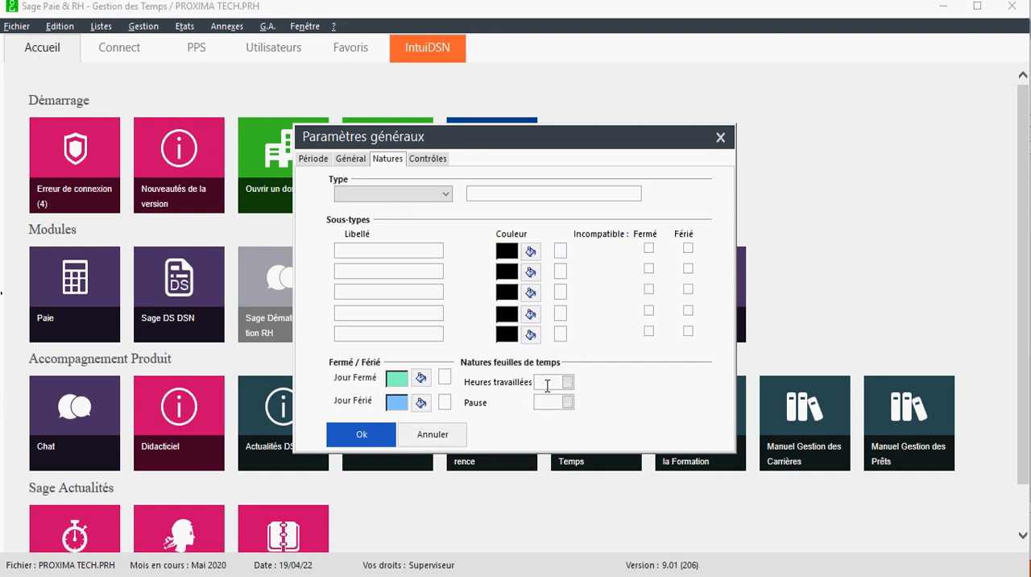
Set the calendar colour of Jour Fermé to red and that of Jour Férié to orange
{"action": "left_click", "coordinate": [421, 379]}
{"action": "left_click", "coordinate": [330, 209]}
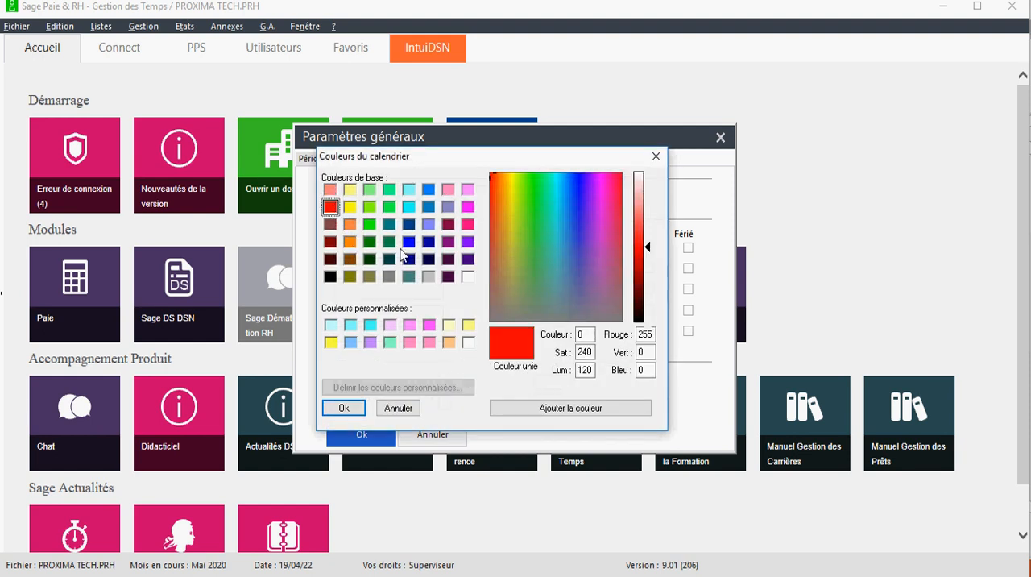
{"action": "left_click", "coordinate": [356, 414]}
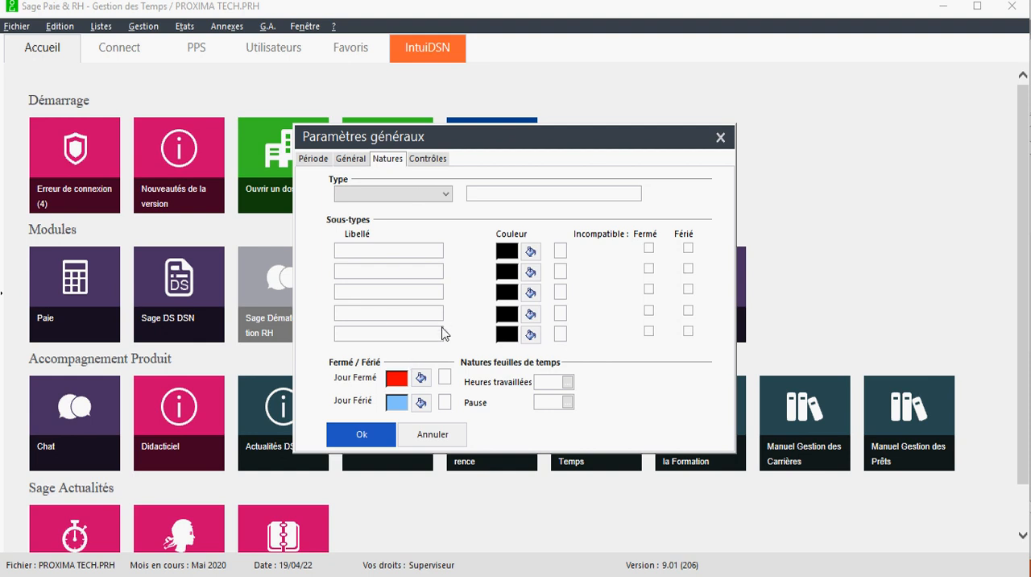
{"action": "left_click", "coordinate": [421, 402]}
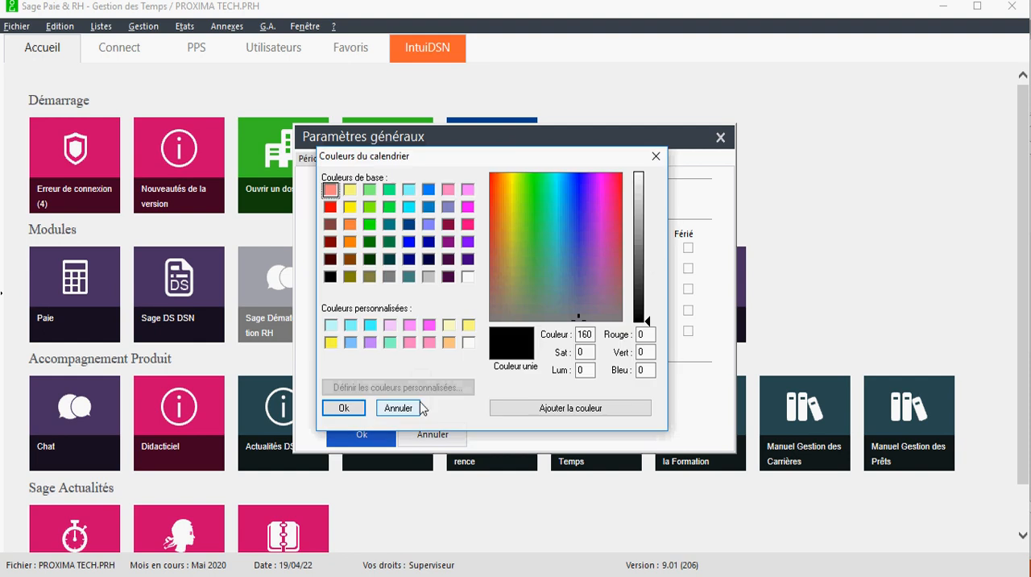
{"action": "left_click_drag", "start_coordinate": [366, 158], "coordinate": [566, 153]}
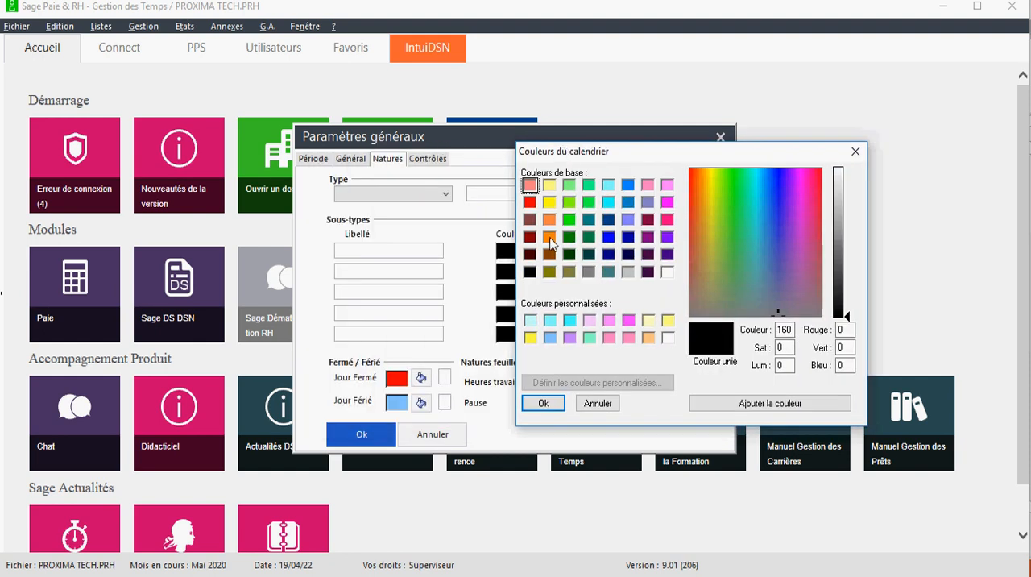
{"action": "left_click", "coordinate": [548, 238]}
{"action": "left_click", "coordinate": [543, 403]}
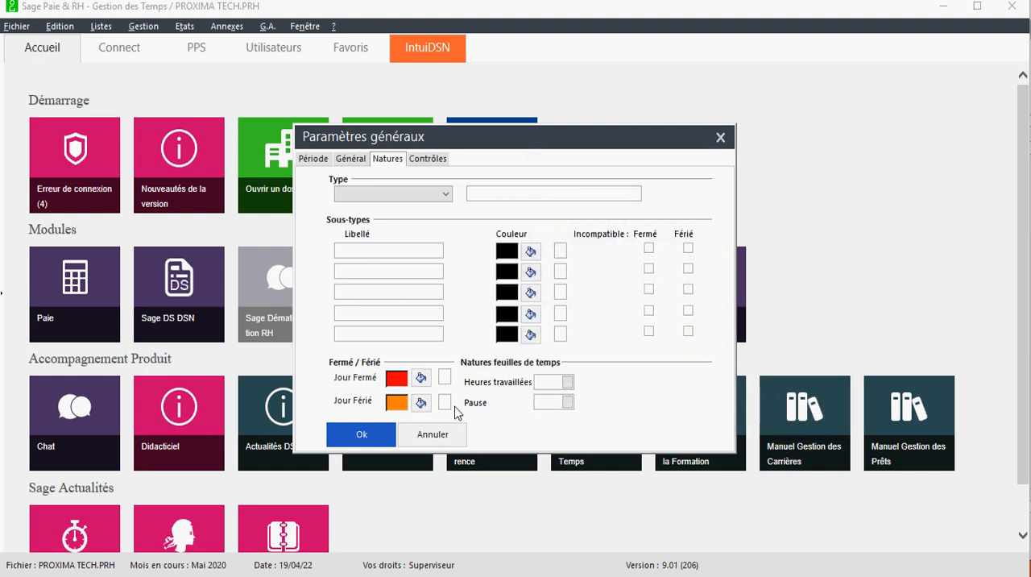
Assign nature 0300 Heures travaillées to the time sheets' worked hours and nature 0200 Pause to their break
{"action": "left_click", "coordinate": [568, 382]}
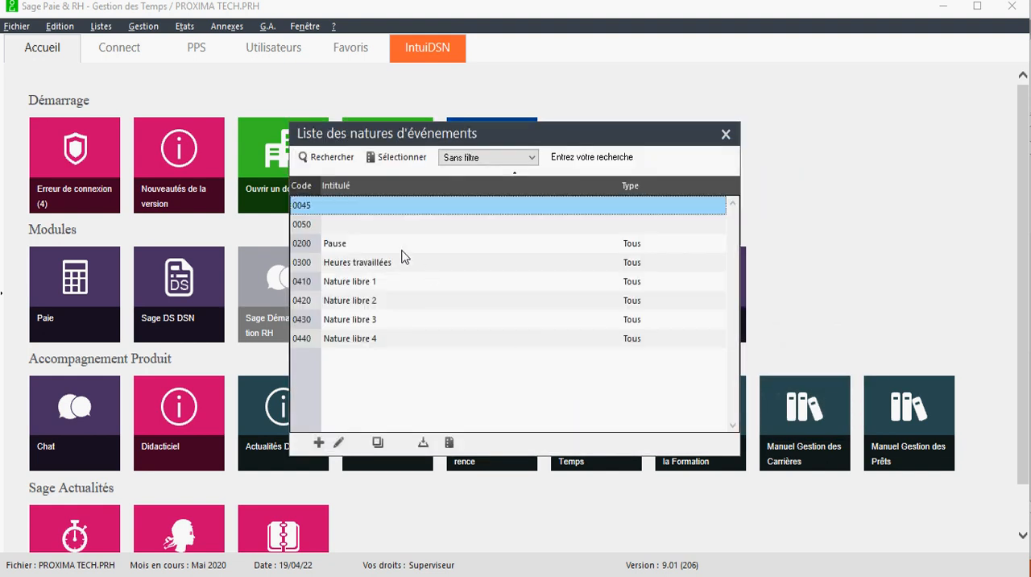
{"action": "left_click", "coordinate": [379, 265]}
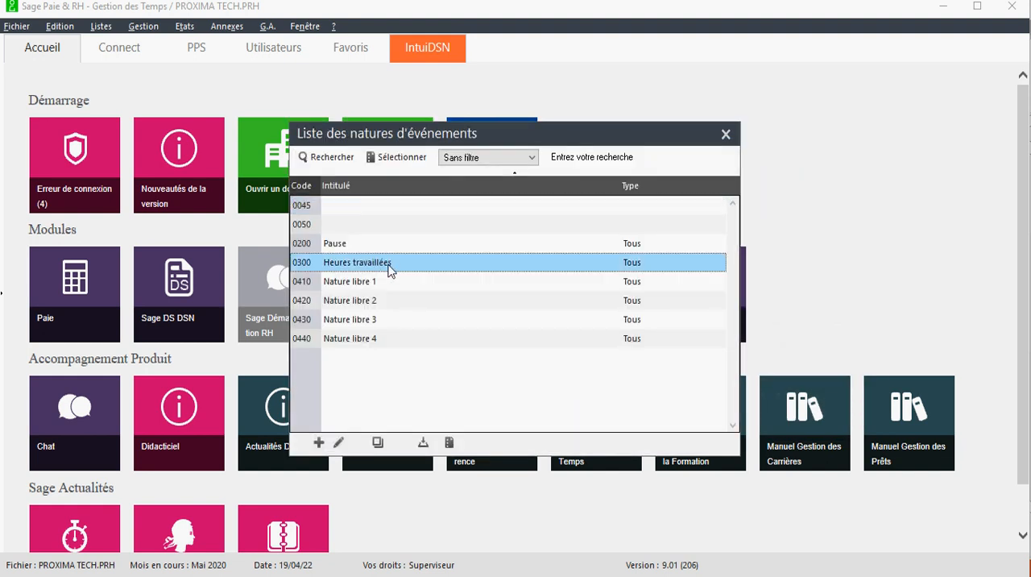
{"action": "double_click", "coordinate": [387, 267]}
{"action": "left_click", "coordinate": [567, 405]}
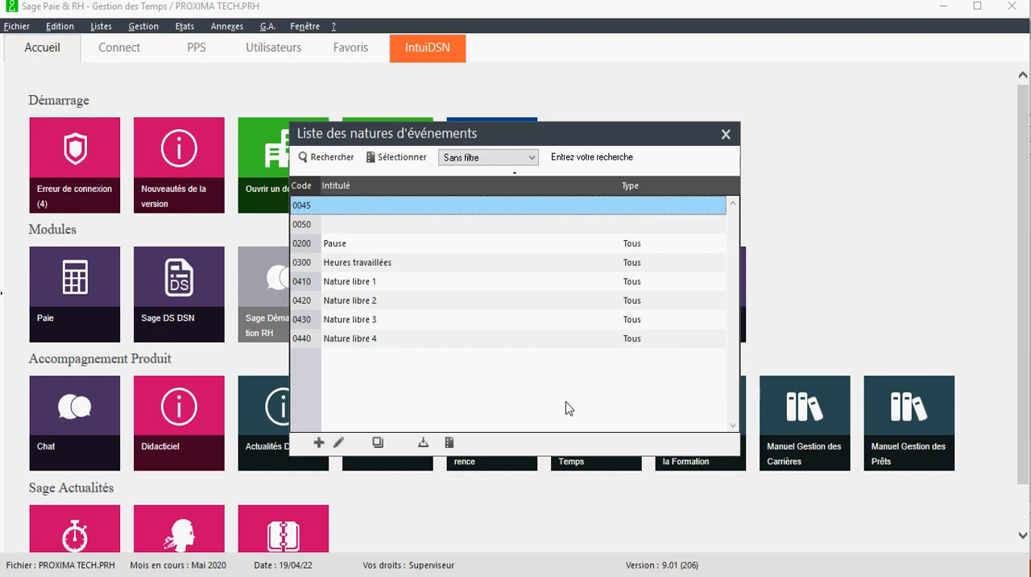
{"action": "left_click", "coordinate": [333, 248]}
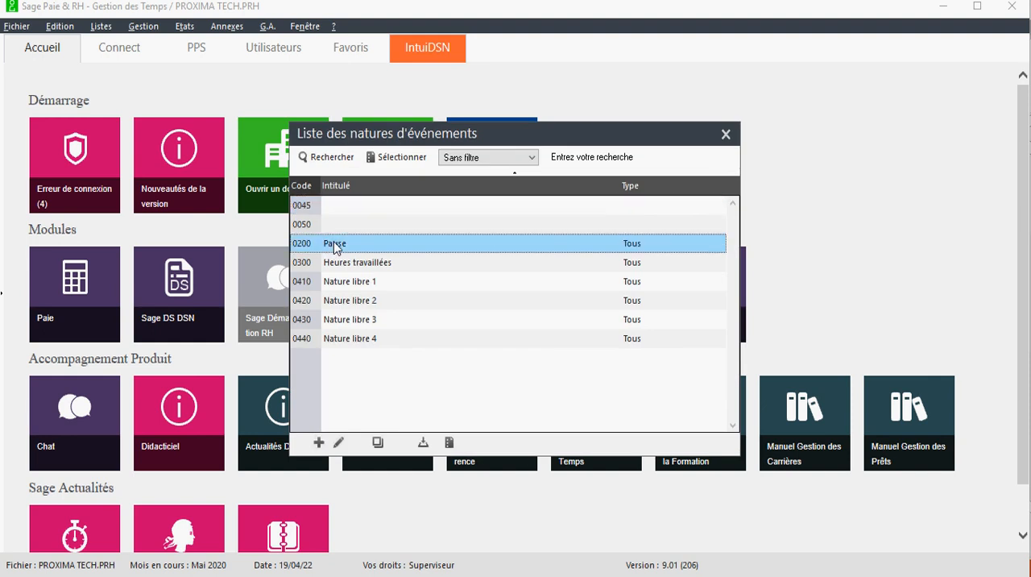
{"action": "double_click", "coordinate": [334, 244]}
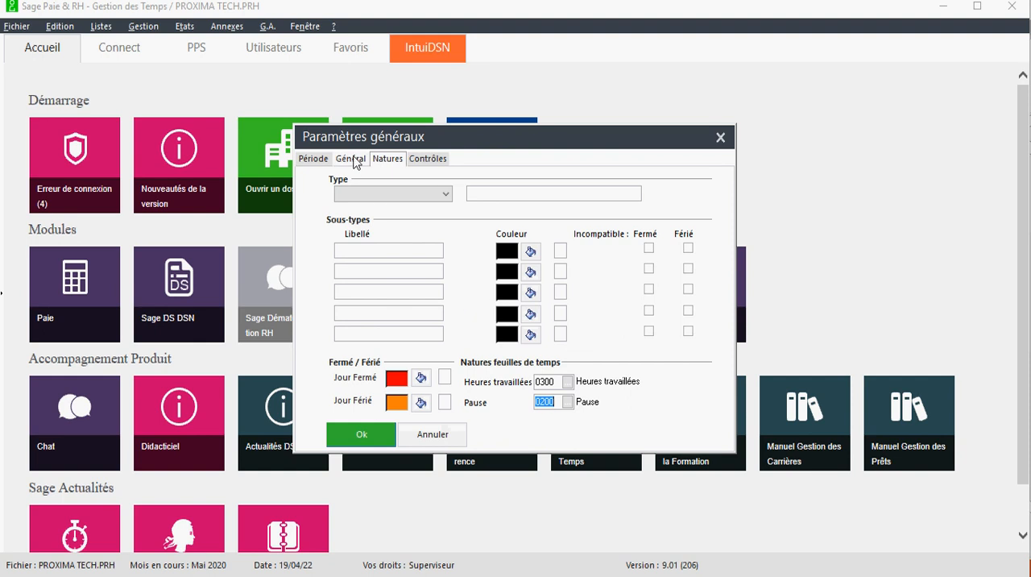
Check the Général, Contrôles and Période settings and save the general parameters
{"action": "left_click", "coordinate": [351, 159]}
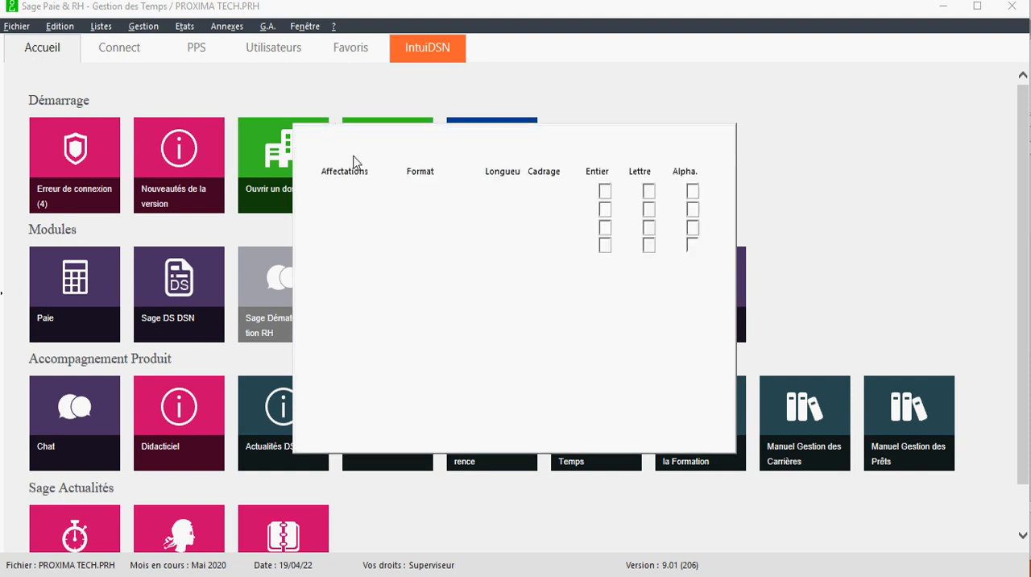
{"action": "left_click", "coordinate": [432, 162]}
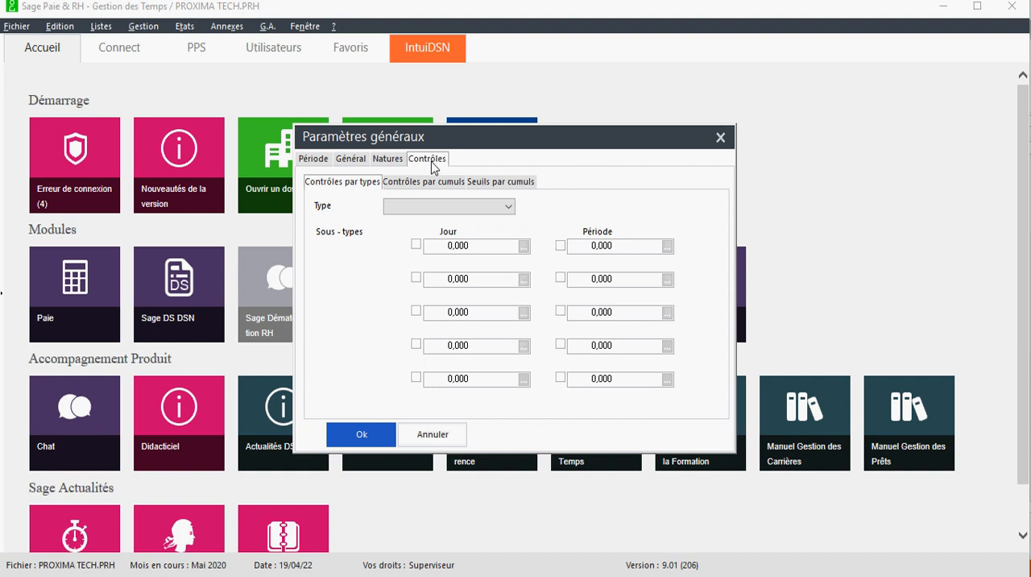
{"action": "left_click", "coordinate": [391, 161]}
{"action": "left_click", "coordinate": [322, 161]}
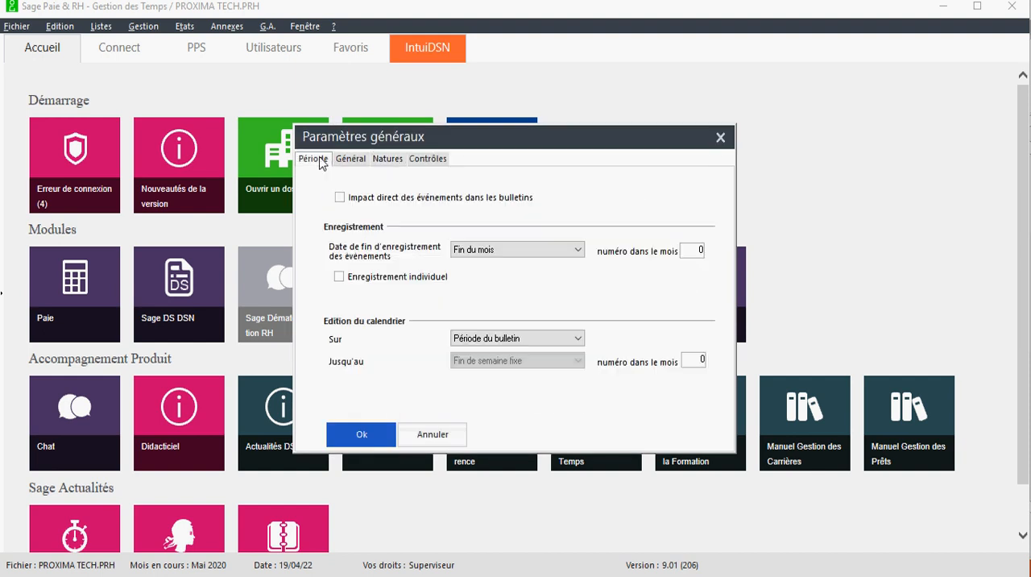
{"action": "left_click", "coordinate": [362, 433]}
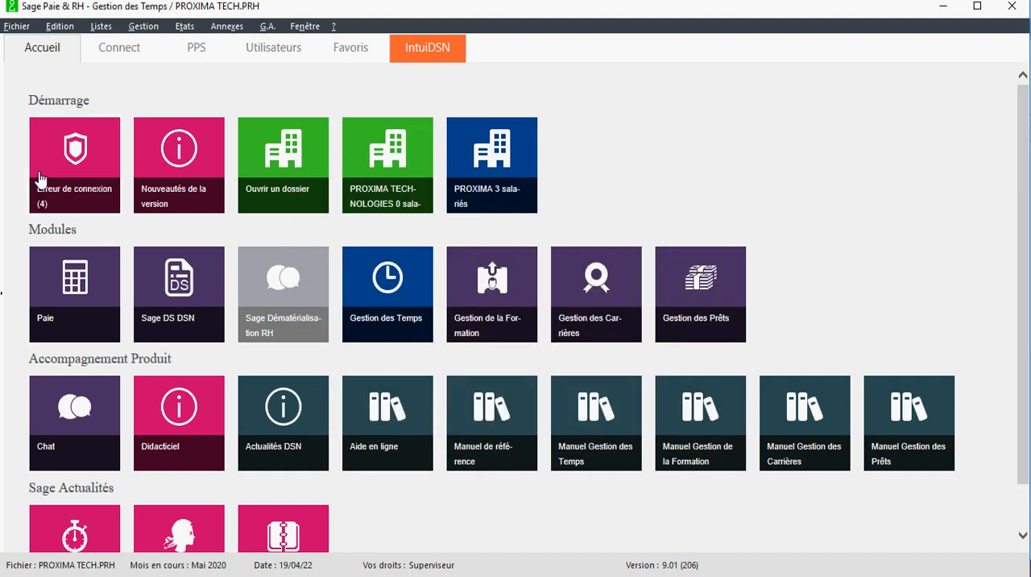
Open the hours generation (Génération des heures) and choose a date-to-date period starting on 01/01/20
{"action": "left_click", "coordinate": [145, 27]}
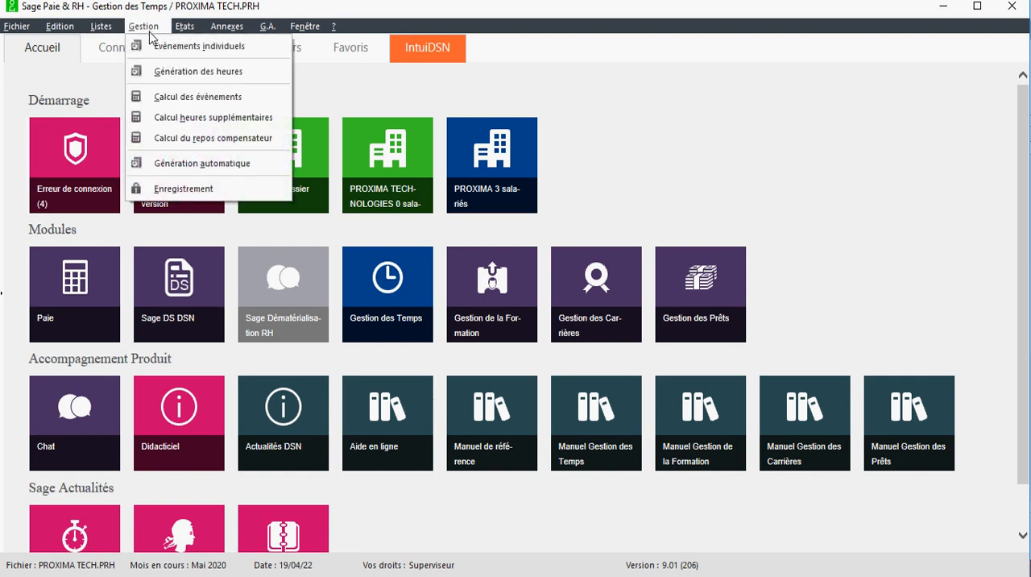
{"action": "left_click", "coordinate": [198, 72]}
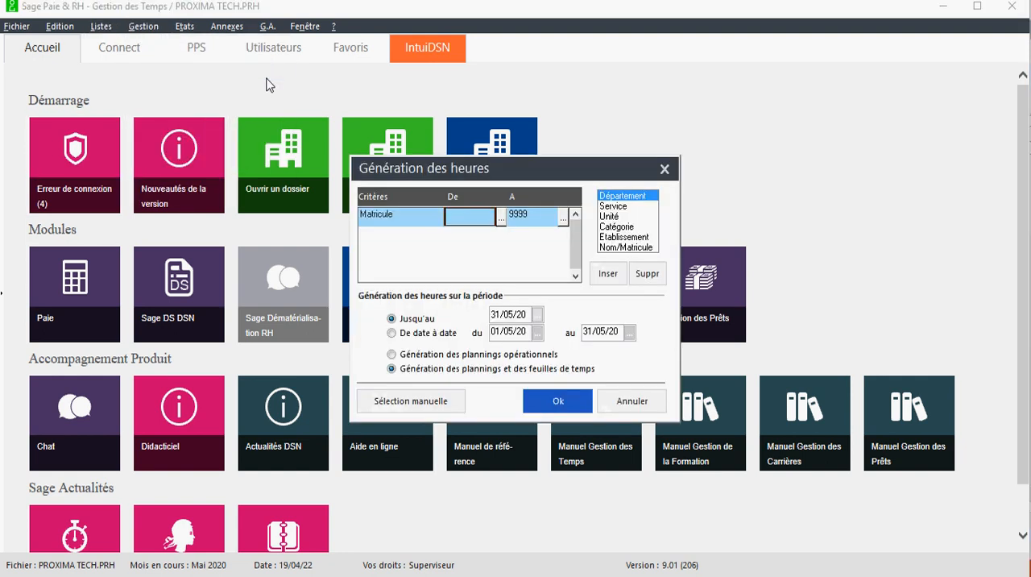
{"action": "left_click_drag", "start_coordinate": [493, 171], "coordinate": [431, 154]}
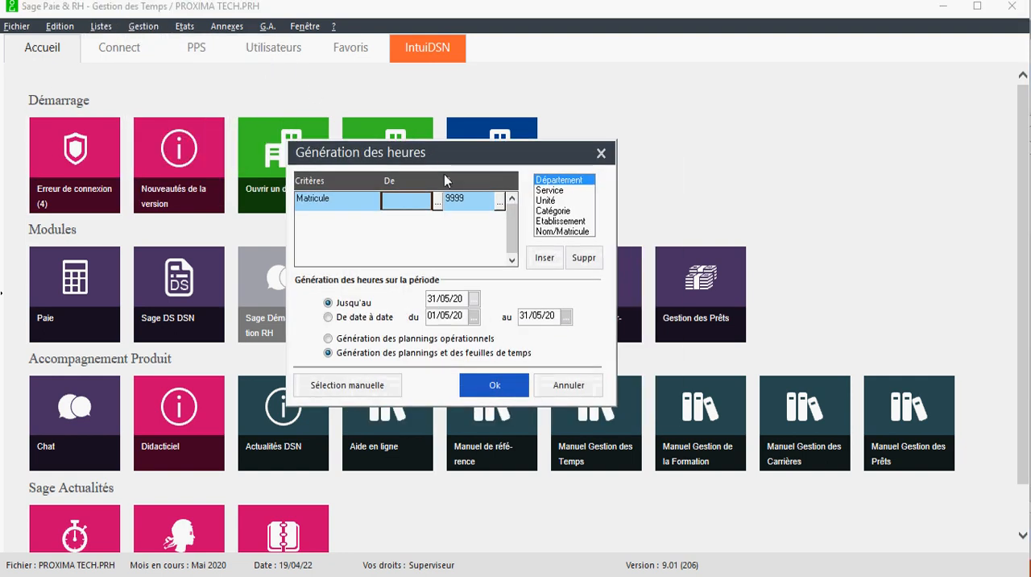
{"action": "left_click", "coordinate": [329, 317]}
{"action": "left_click", "coordinate": [474, 317]}
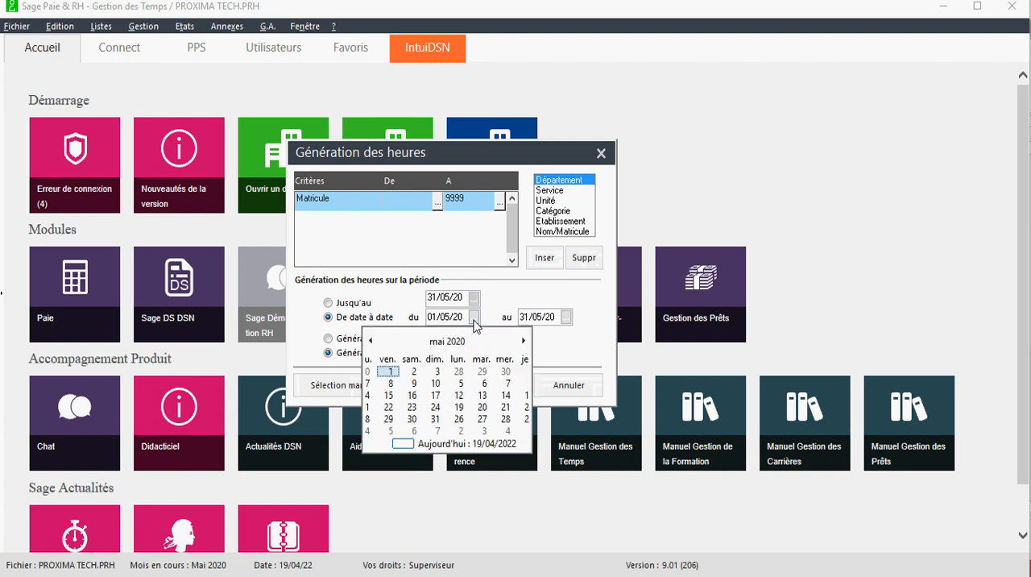
{"action": "left_click", "coordinate": [451, 340]}
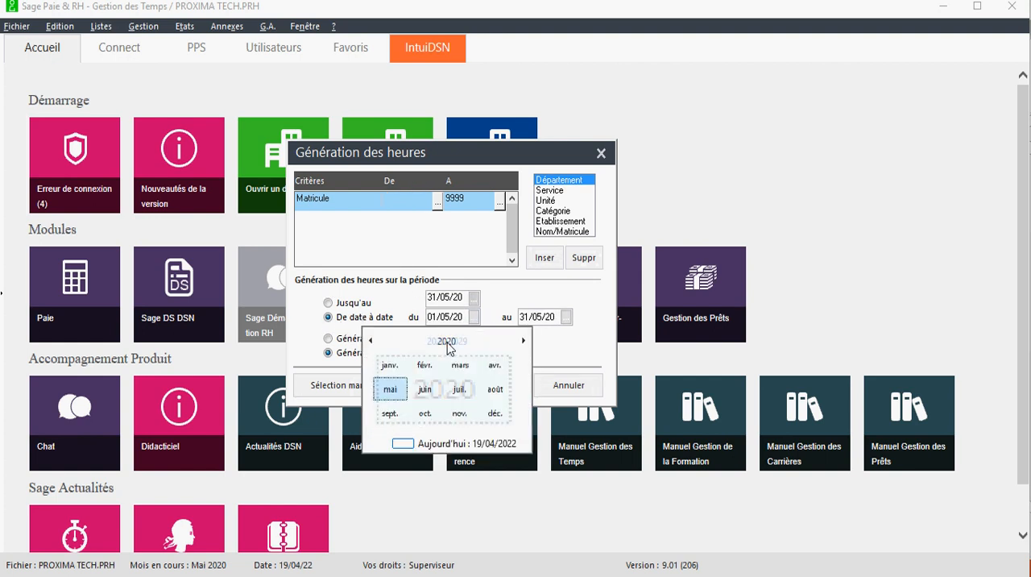
{"action": "left_click", "coordinate": [446, 340]}
{"action": "left_click", "coordinate": [427, 367]}
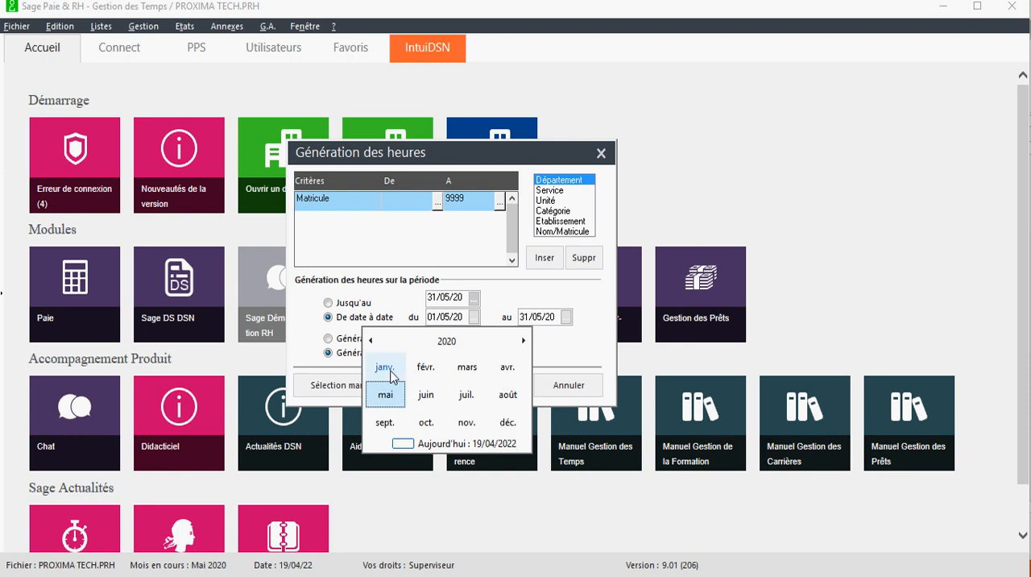
{"action": "left_click", "coordinate": [384, 367]}
{"action": "left_click", "coordinate": [432, 372]}
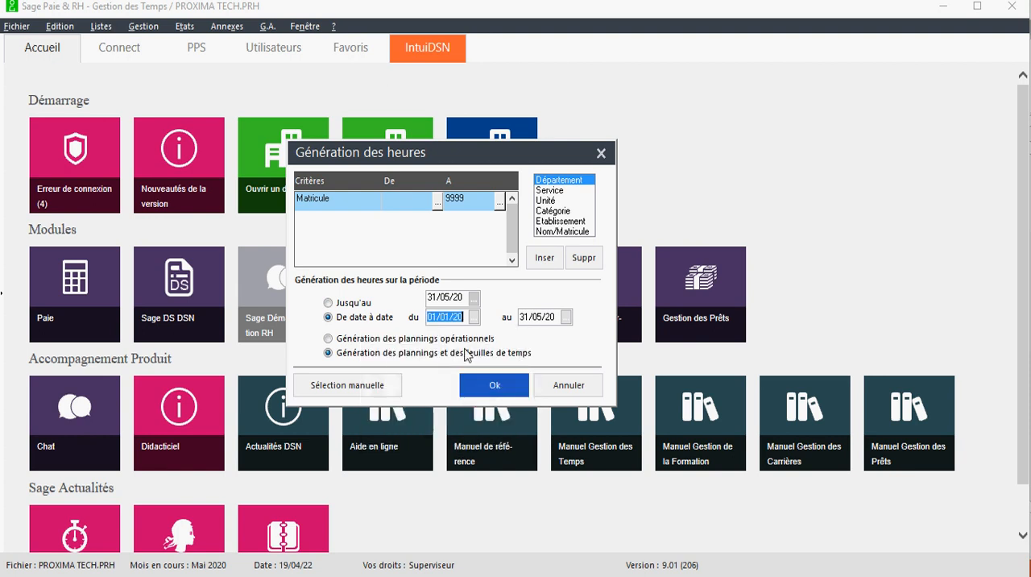
Set the period's end date to 31/12/22 and launch the generation of the plannings and time sheets
{"action": "left_click", "coordinate": [566, 317]}
{"action": "left_click", "coordinate": [543, 340]}
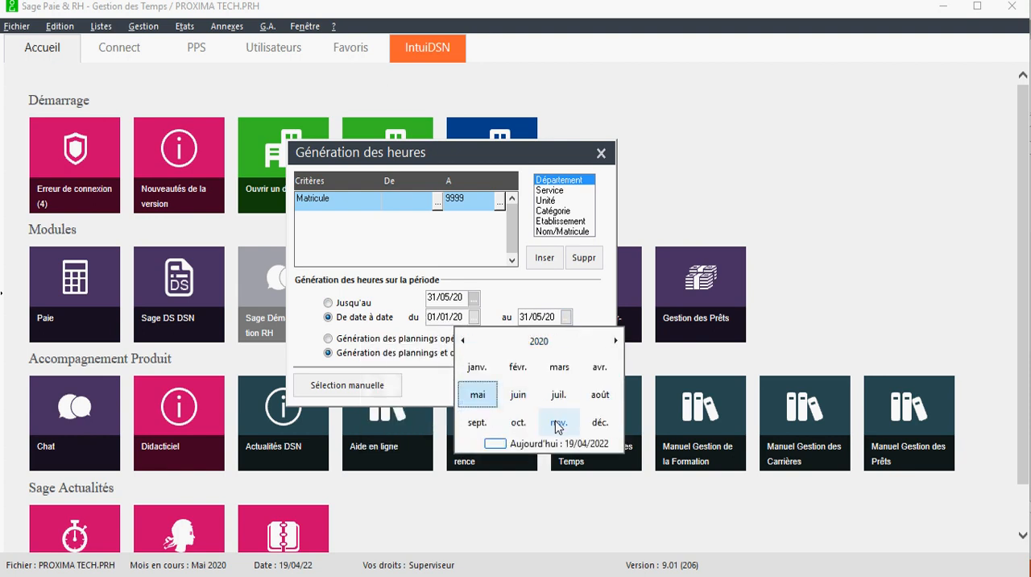
{"action": "left_click", "coordinate": [548, 342]}
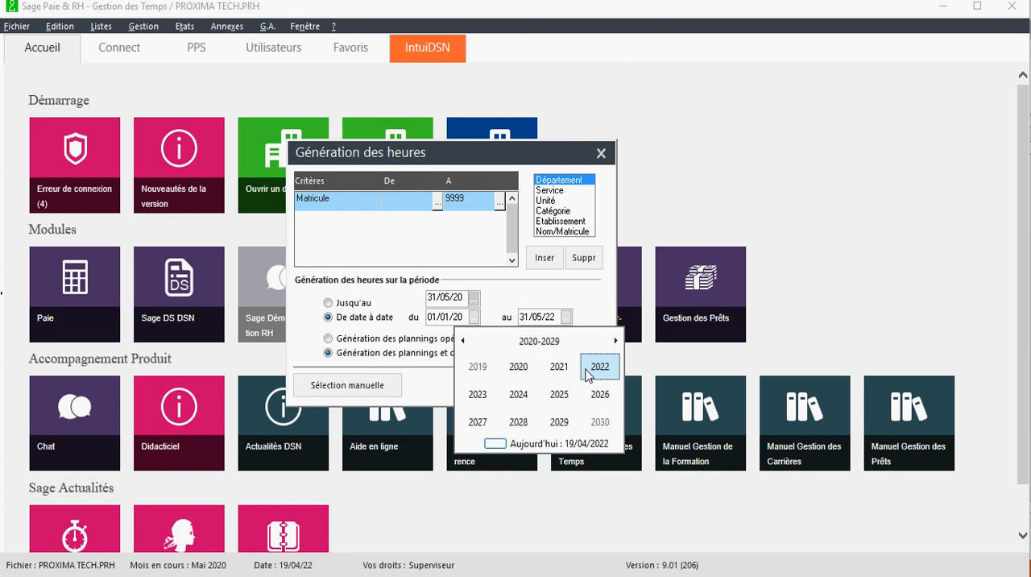
{"action": "left_click", "coordinate": [600, 367]}
{"action": "left_click", "coordinate": [599, 421]}
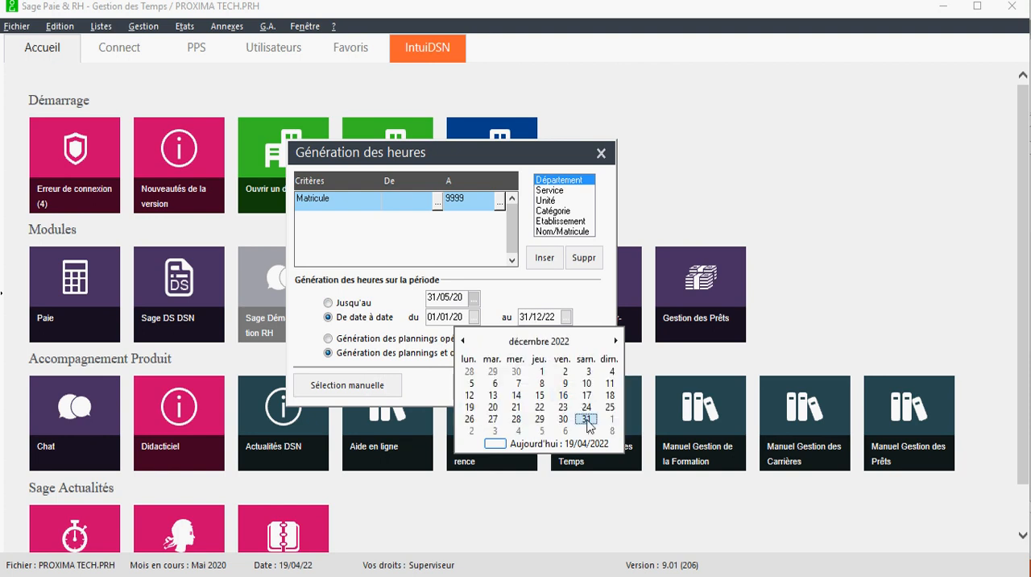
{"action": "left_click", "coordinate": [587, 419]}
{"action": "left_click", "coordinate": [486, 389]}
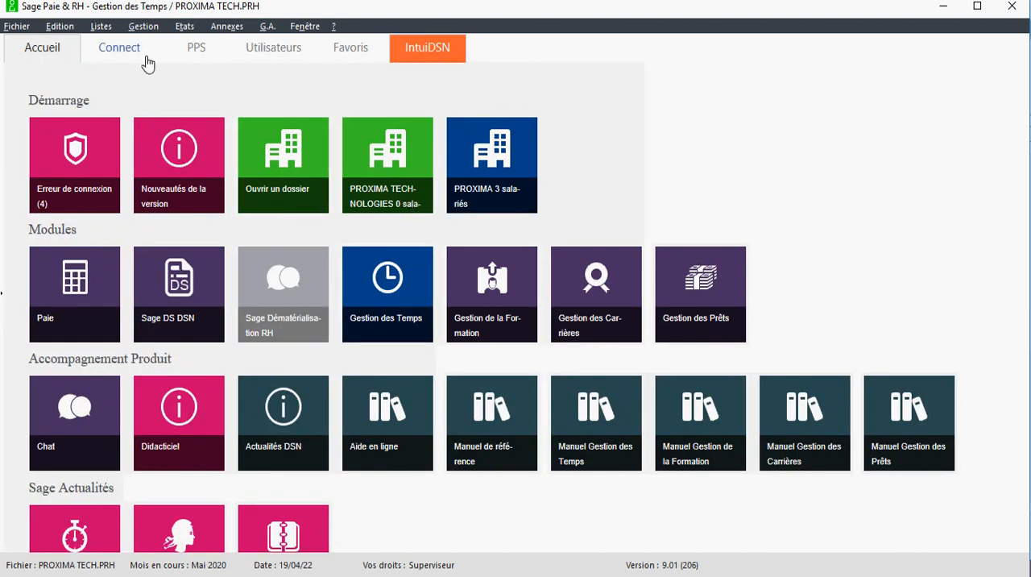
Open the employee list and view the first employee's time sheet (Feuille de temps), closing it again
{"action": "left_click", "coordinate": [144, 27]}
{"action": "mouse_move", "coordinate": [102, 31]}
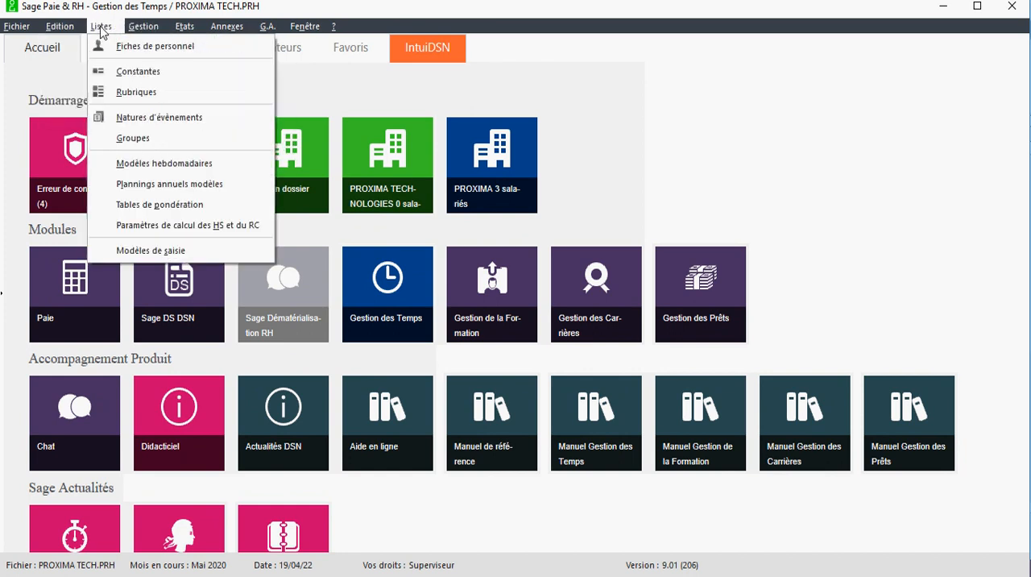
{"action": "left_click", "coordinate": [144, 48]}
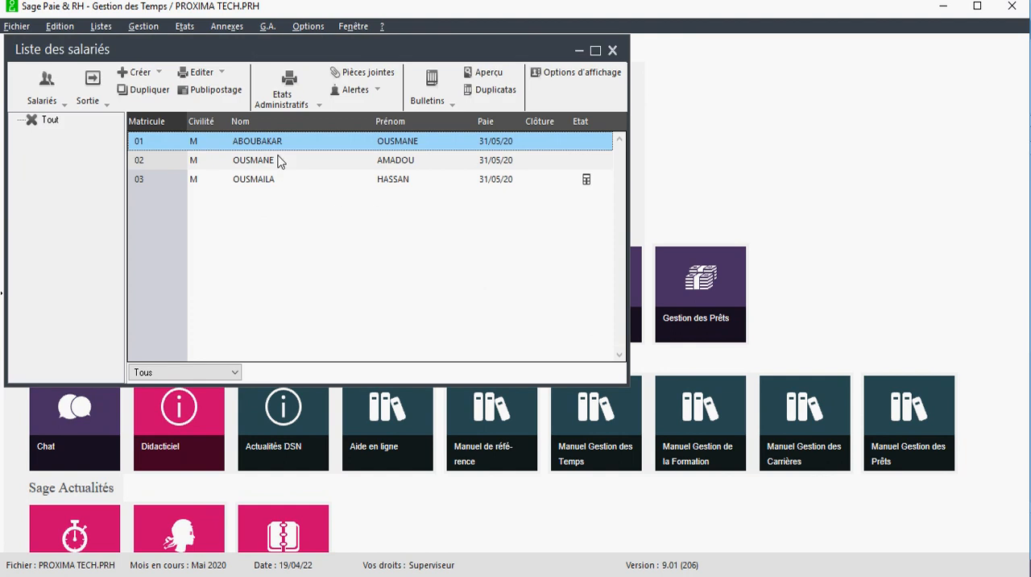
{"action": "right_click", "coordinate": [273, 140]}
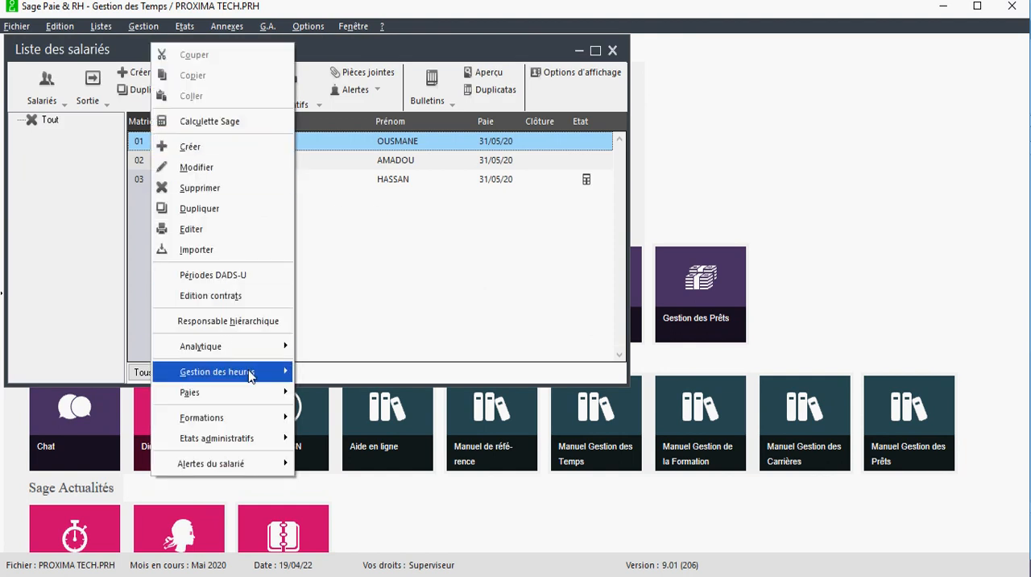
{"action": "mouse_move", "coordinate": [252, 375]}
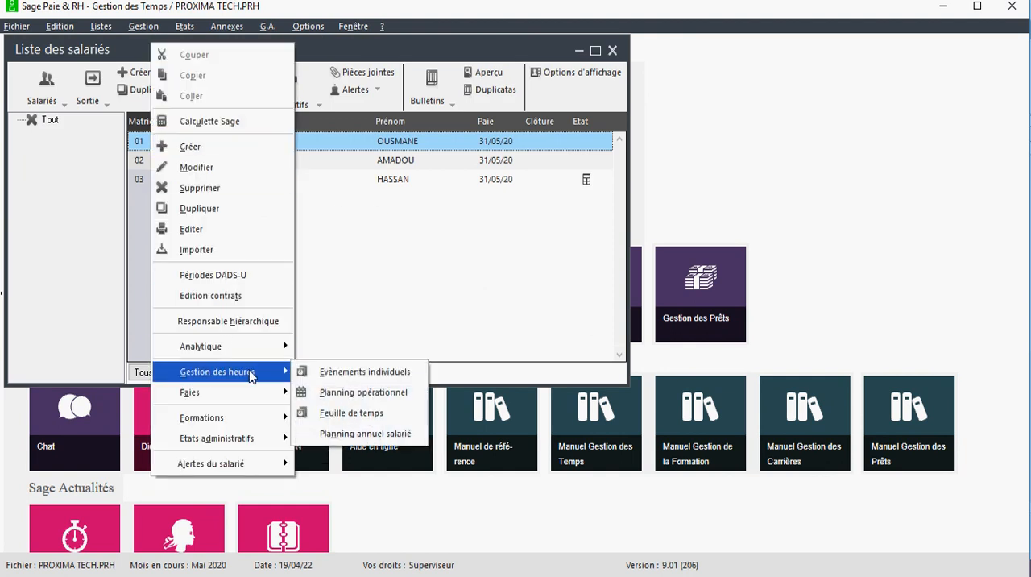
{"action": "left_click", "coordinate": [372, 434]}
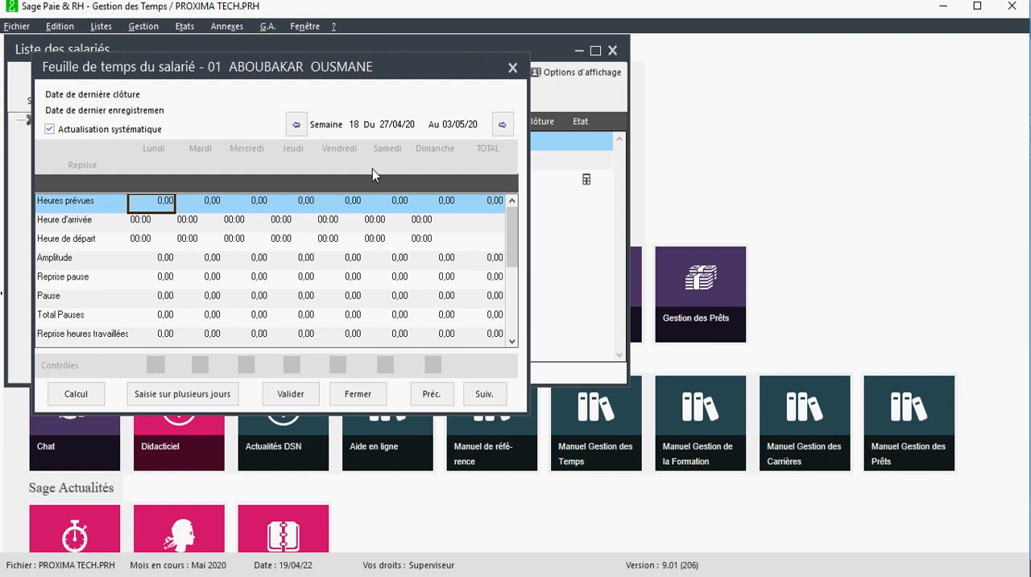
{"action": "left_click", "coordinate": [512, 68]}
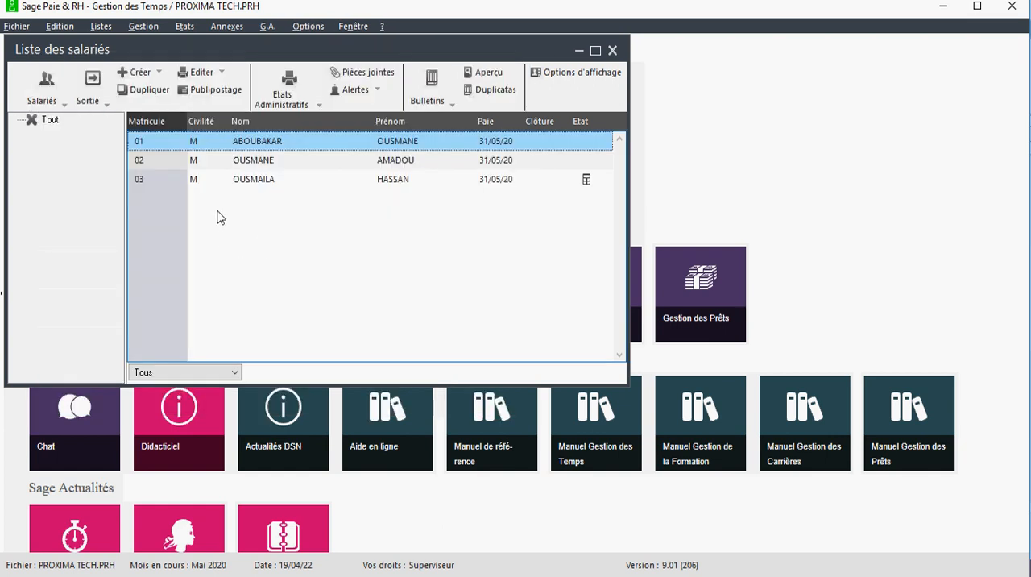
Check the first employee's operational planning (Planning opérationnel) for weeks 18 and 19 and close it
{"action": "right_click", "coordinate": [254, 142]}
{"action": "mouse_move", "coordinate": [238, 377]}
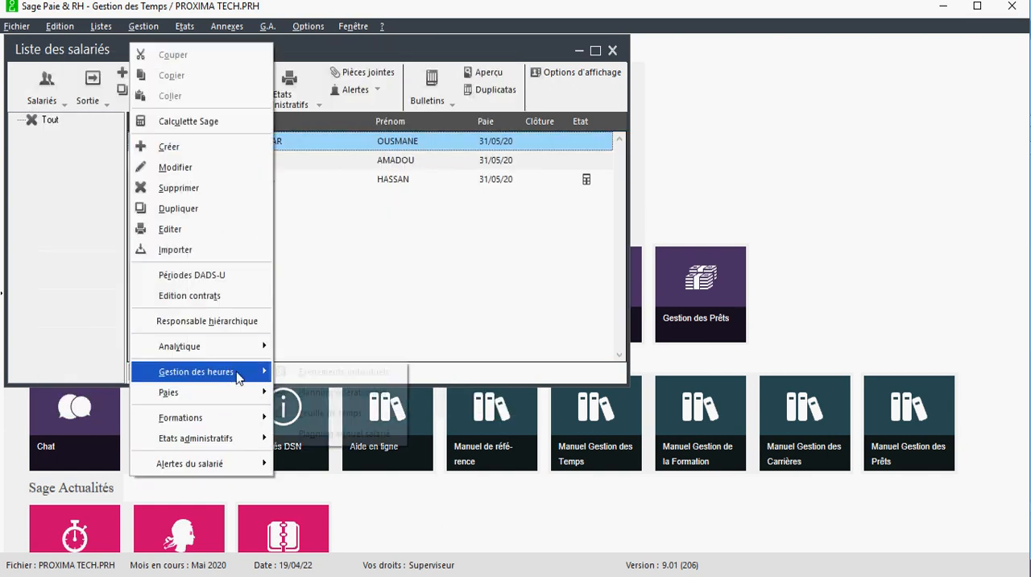
{"action": "left_click", "coordinate": [324, 392]}
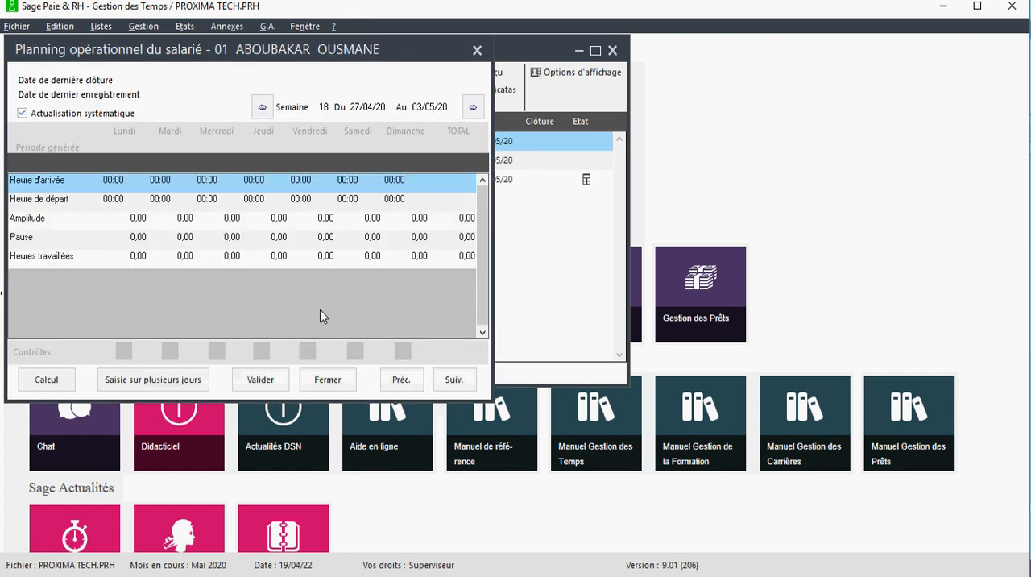
{"action": "left_click", "coordinate": [473, 108]}
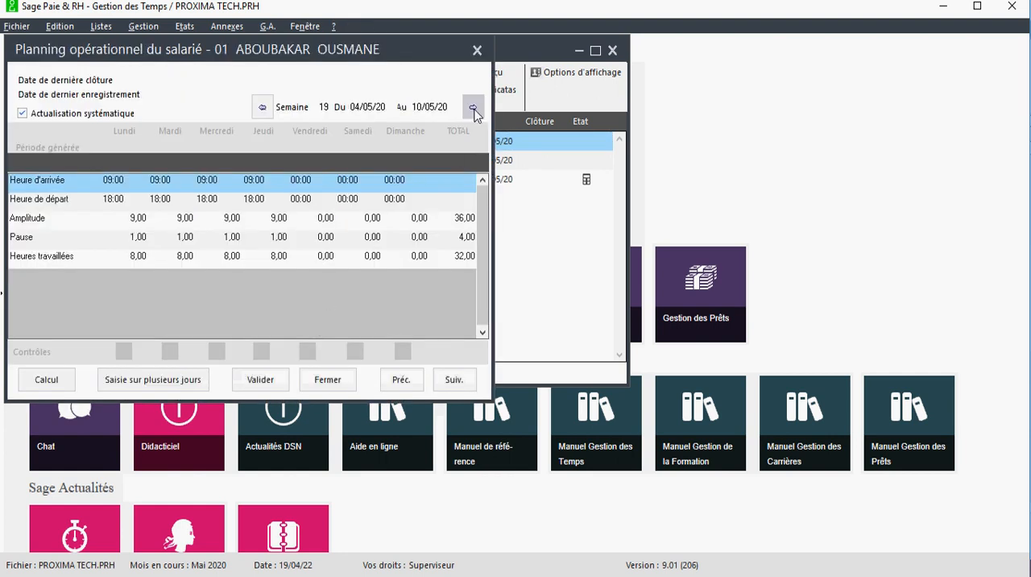
{"action": "left_click", "coordinate": [263, 110]}
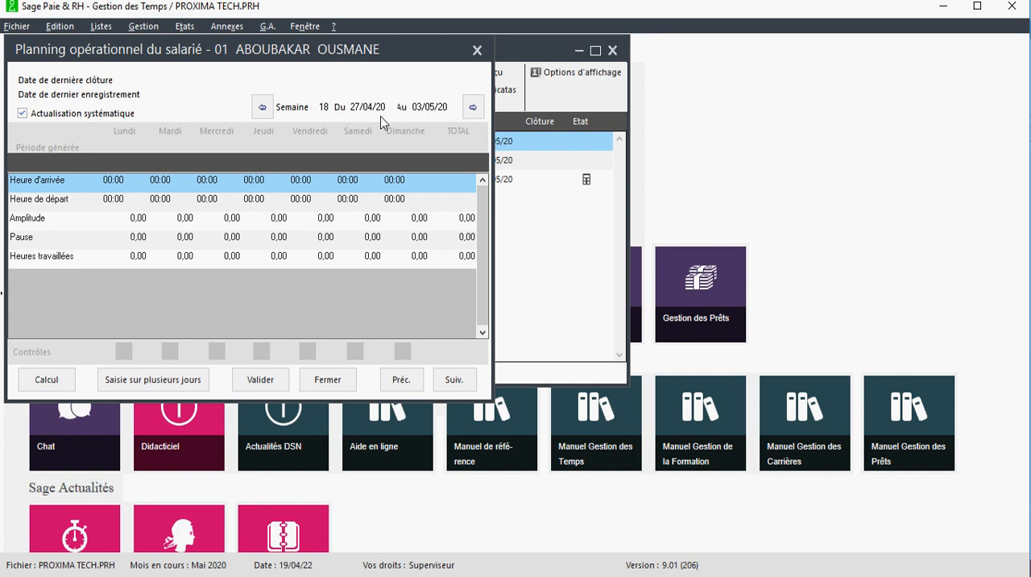
{"action": "left_click", "coordinate": [473, 106]}
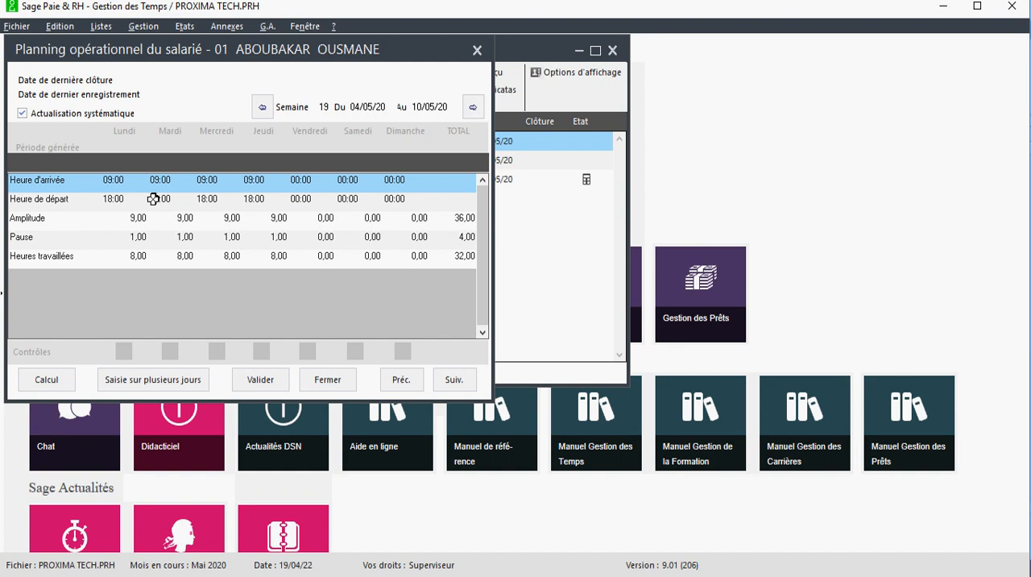
{"action": "left_click", "coordinate": [477, 50]}
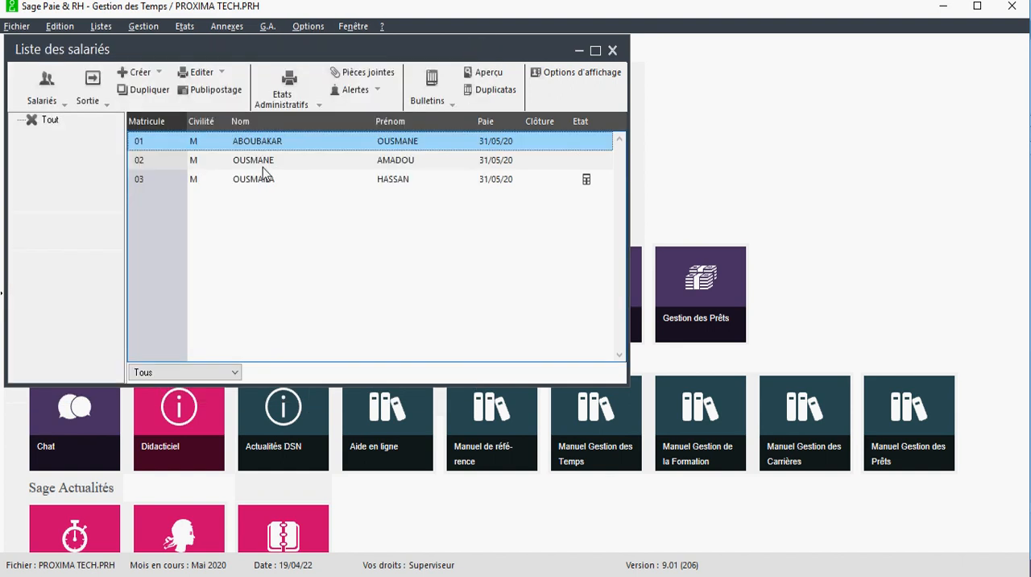
Review the first employee's time sheet for weeks 19 to 21, including arrival and departure times, and close it and the employee list
{"action": "right_click", "coordinate": [256, 143]}
{"action": "mouse_move", "coordinate": [222, 375]}
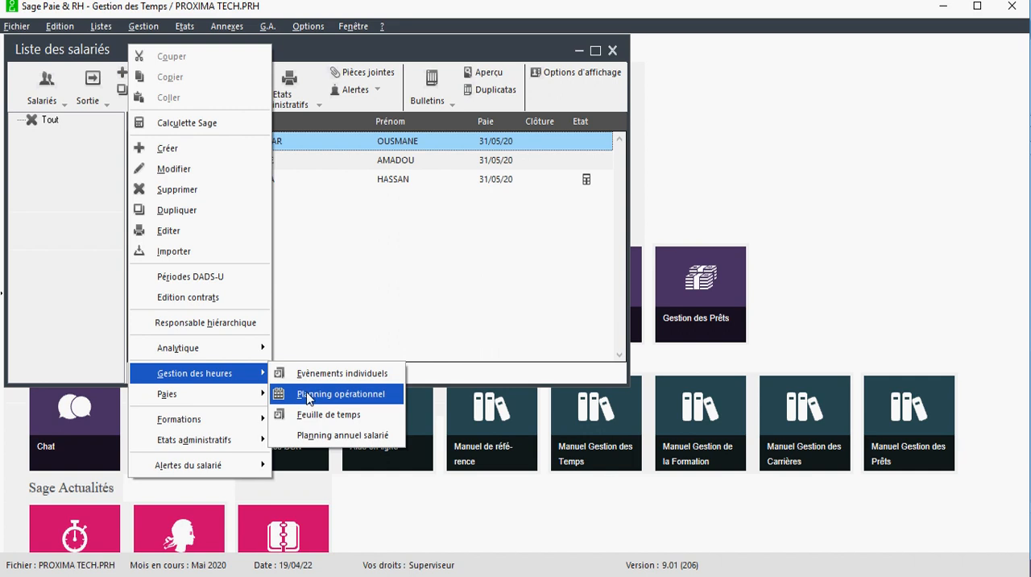
{"action": "left_click", "coordinate": [336, 415]}
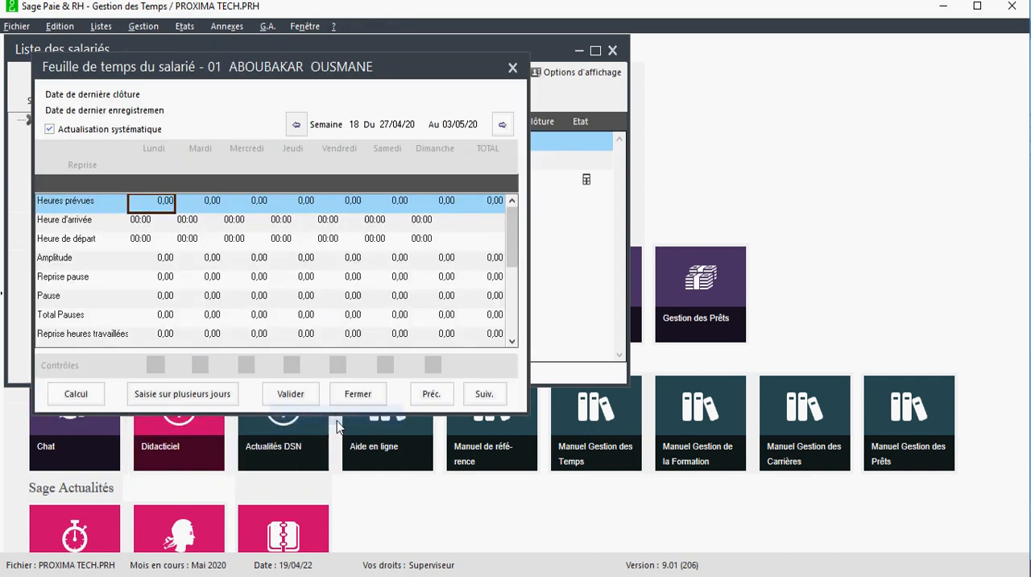
{"action": "left_click", "coordinate": [503, 124]}
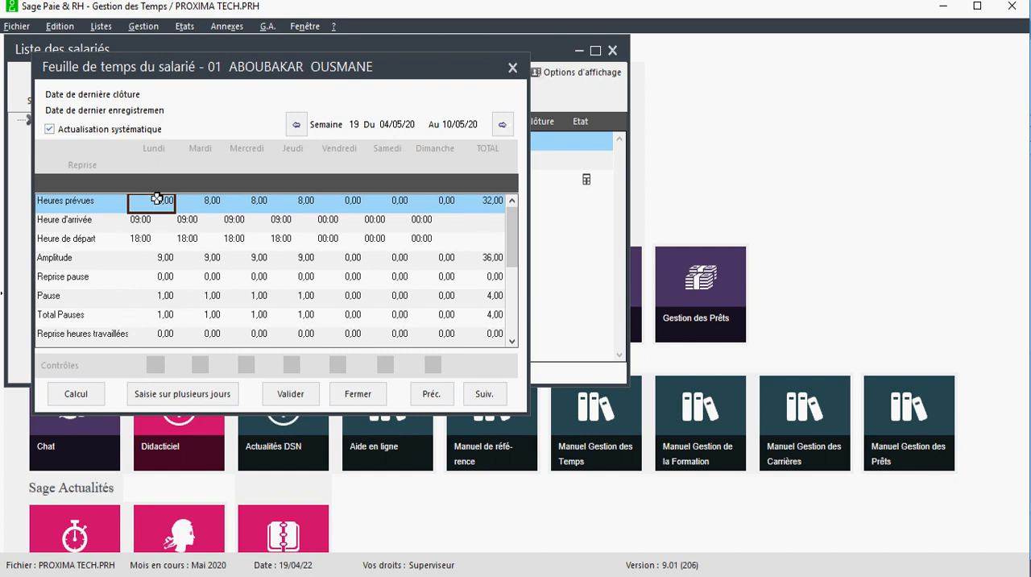
{"action": "left_click", "coordinate": [123, 219]}
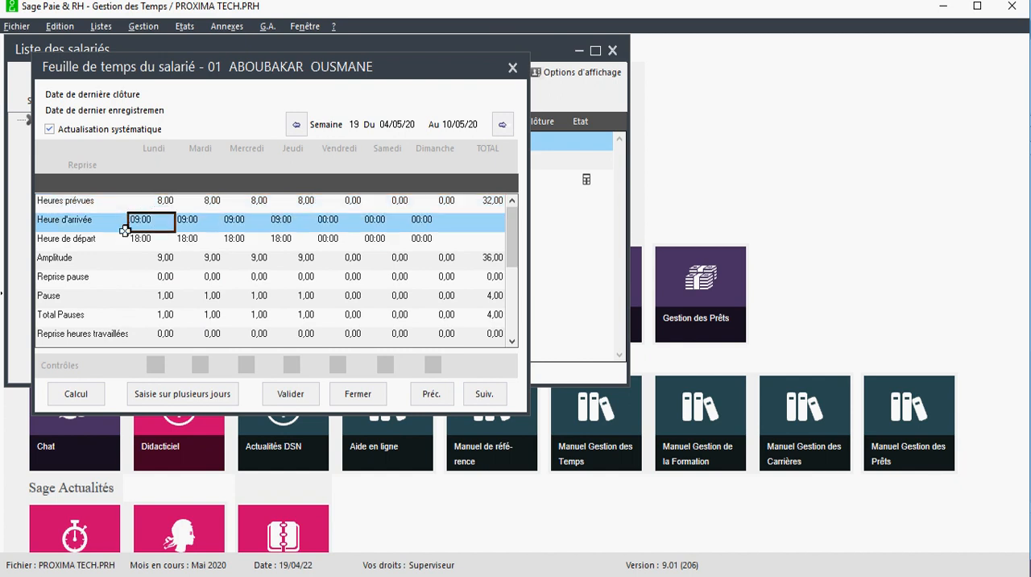
{"action": "left_click", "coordinate": [135, 239]}
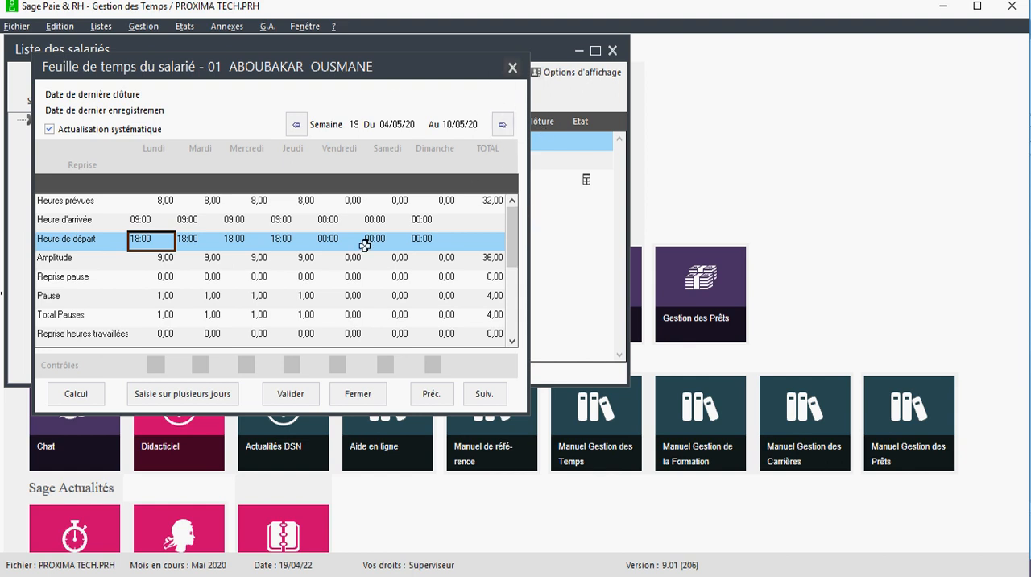
{"action": "left_click", "coordinate": [502, 122]}
{"action": "left_click", "coordinate": [502, 122]}
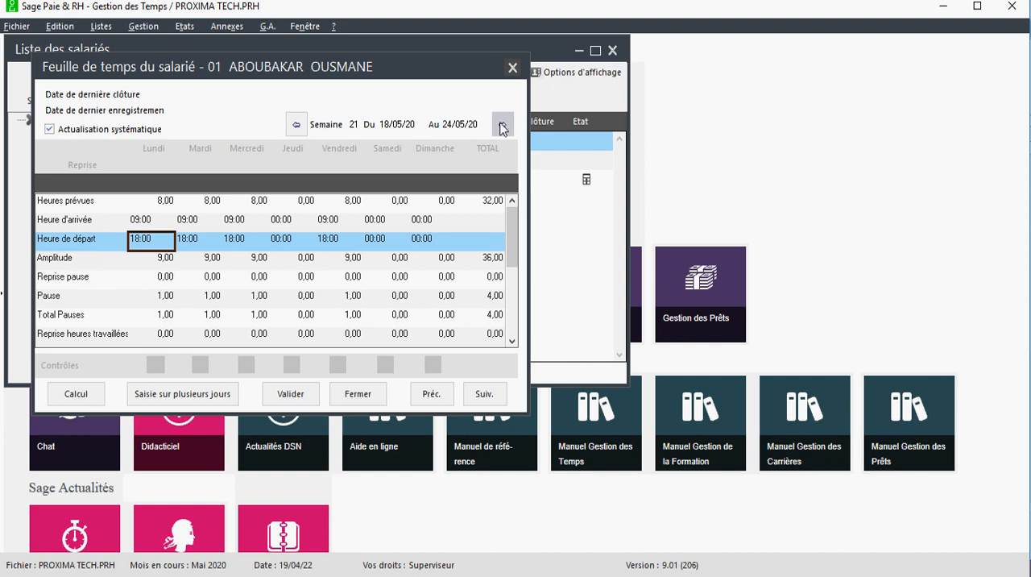
{"action": "left_click", "coordinate": [512, 68]}
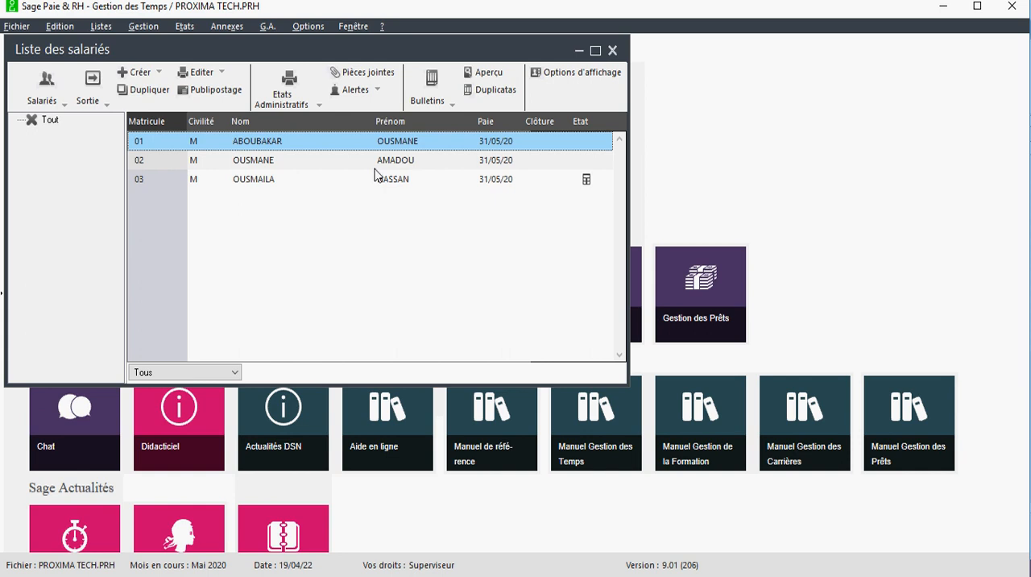
{"action": "left_click", "coordinate": [612, 50]}
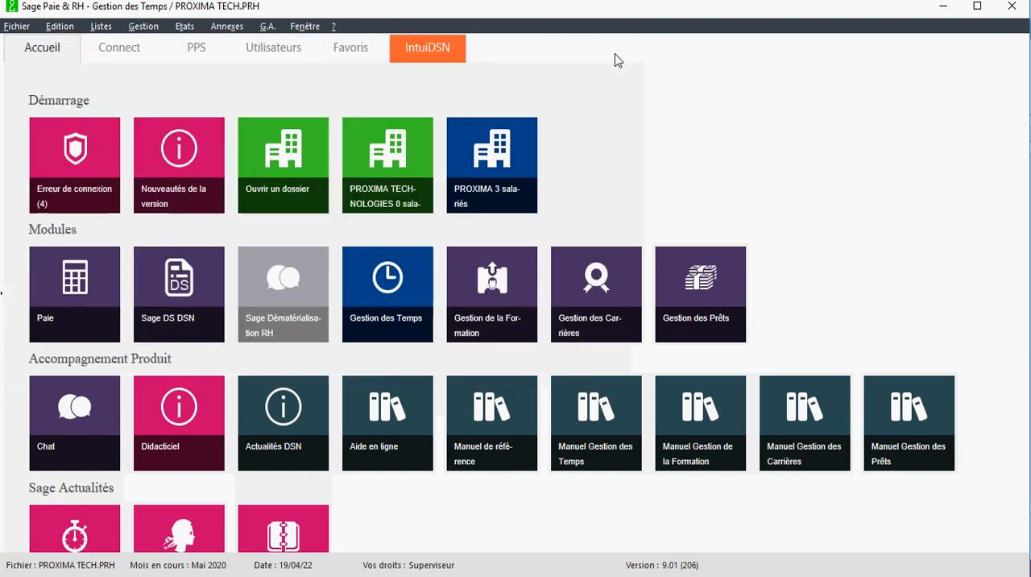
Recheck the Natures settings of the general parameters (Paramètres généraux) and close them without changes
{"action": "left_click", "coordinate": [14, 26]}
{"action": "mouse_move", "coordinate": [92, 161]}
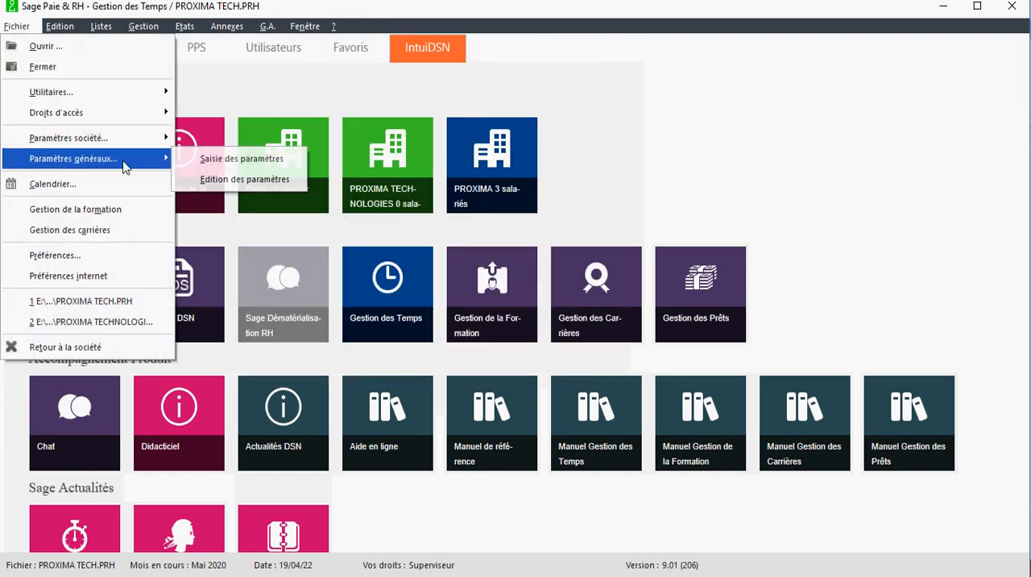
{"action": "left_click", "coordinate": [194, 161]}
{"action": "left_click", "coordinate": [386, 160]}
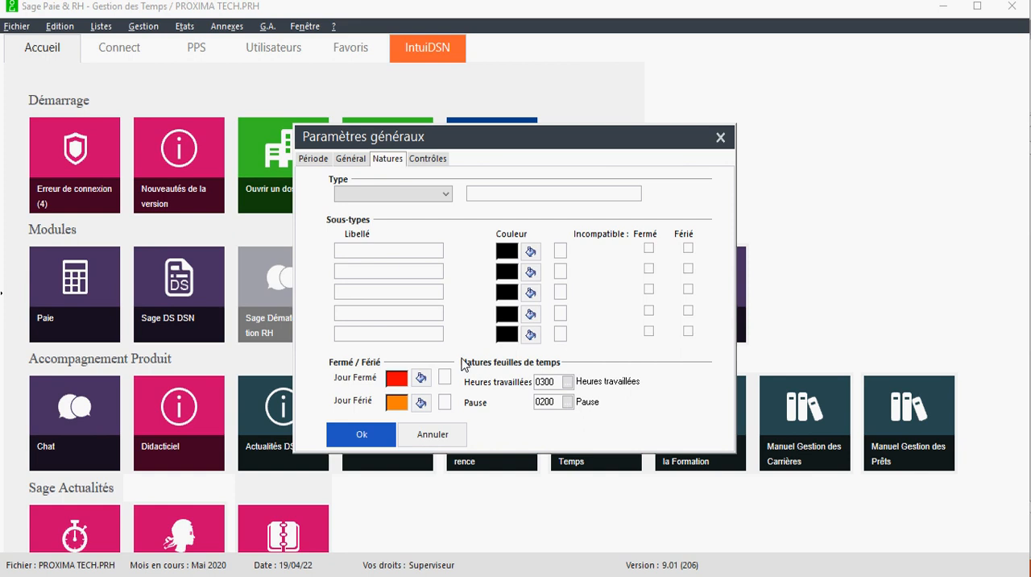
{"action": "left_click", "coordinate": [721, 137]}
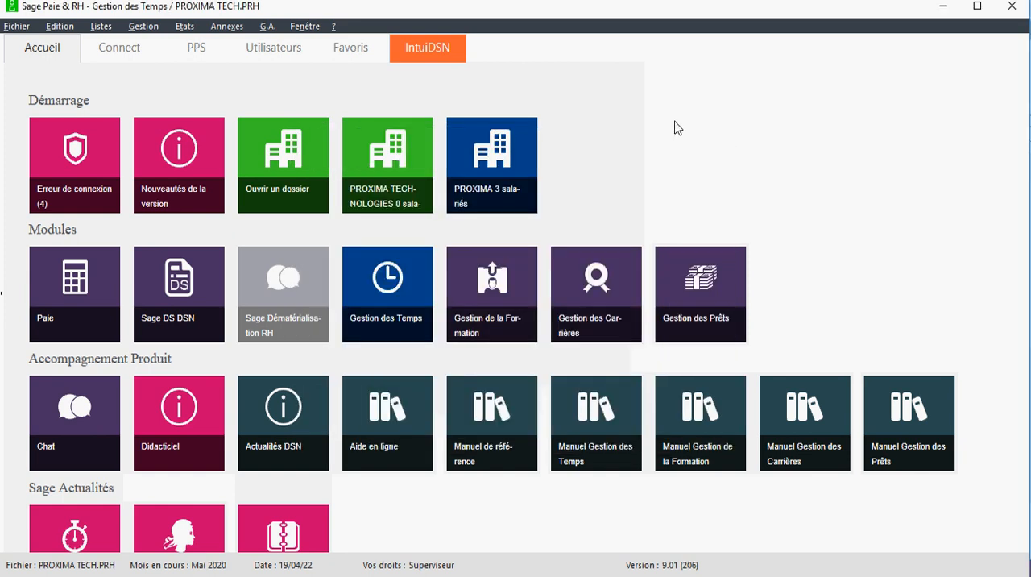